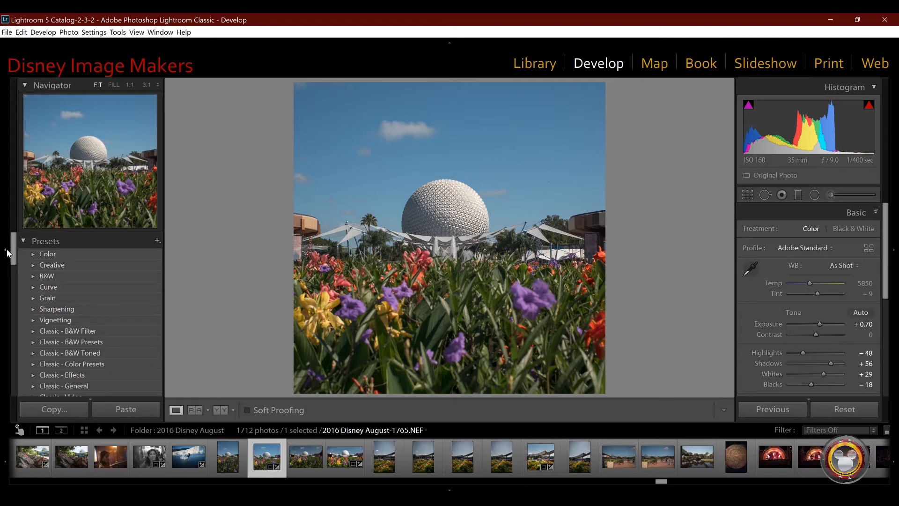
Hide the Navigator and Presets panel group and the filmstrip to enlarge the photo preview.
left_click(5, 252)
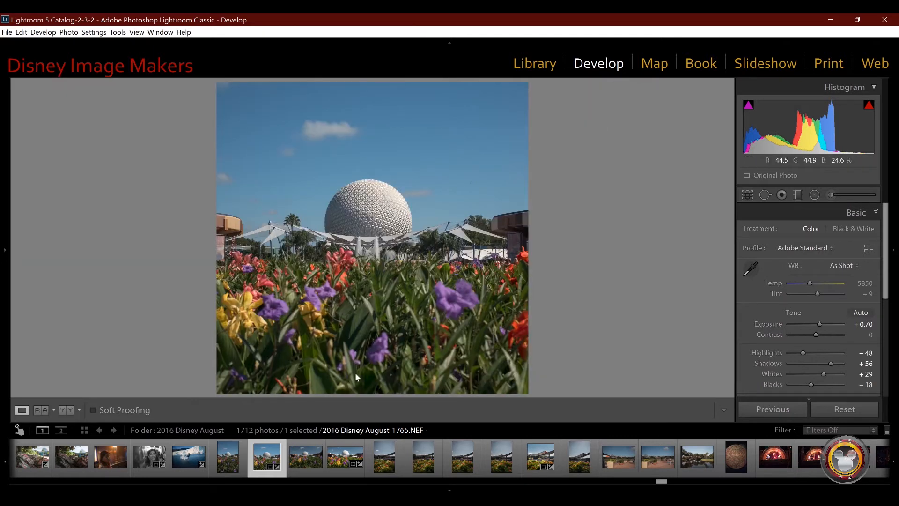
left_click(451, 490)
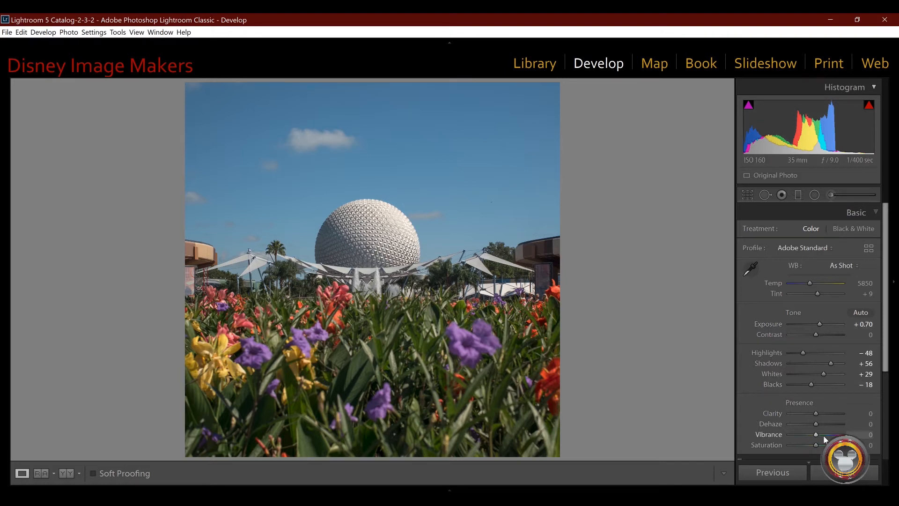
Try the Black & White treatment on the photo and return it to Color.
left_click(853, 228)
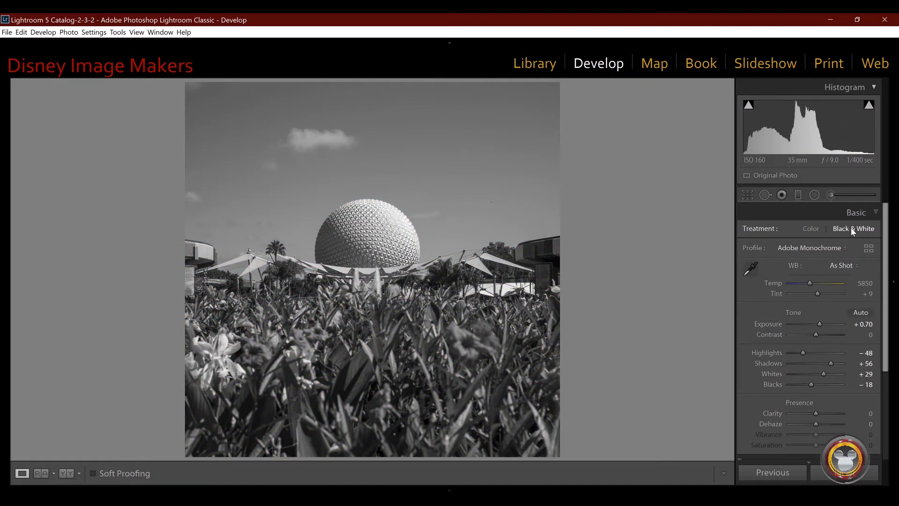
left_click(814, 229)
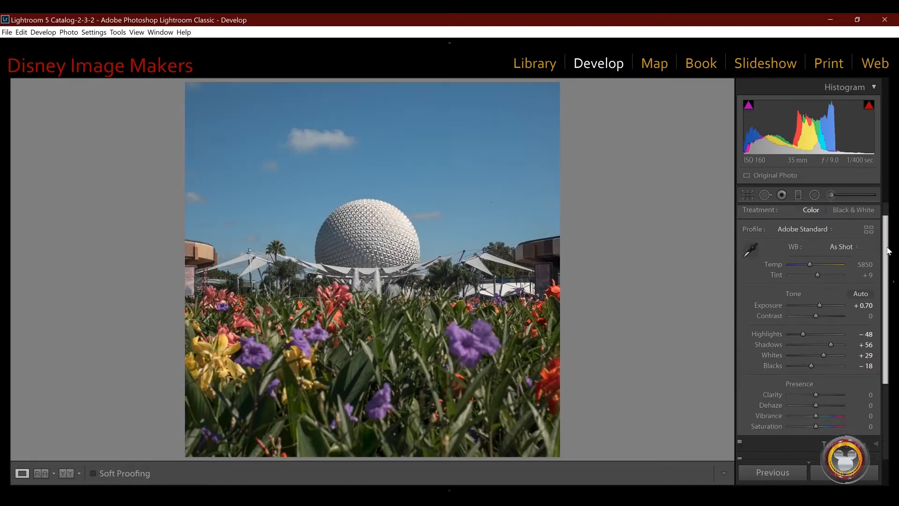
Expand the HSL / Color adjustments and bring their hue and saturation sliders into view.
scroll(835, 344, "down", 3)
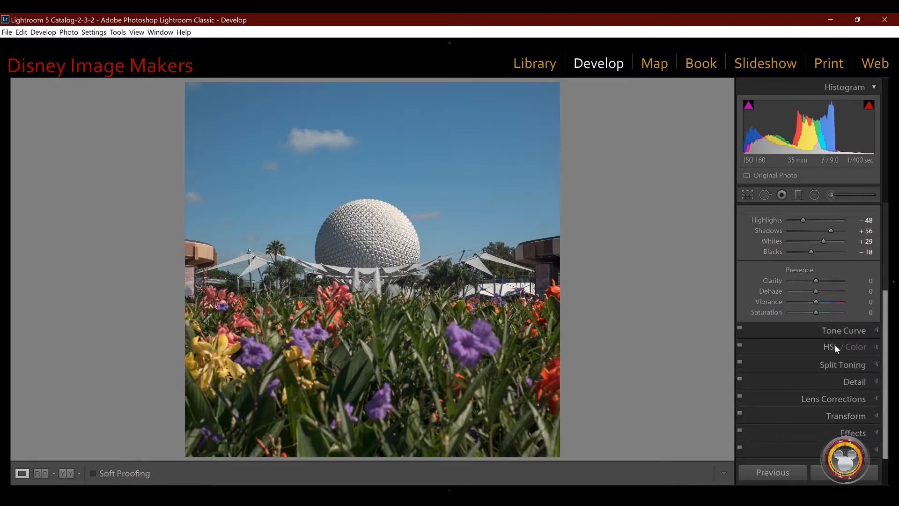
left_click(876, 347)
left_click_drag(884, 348, 886, 282)
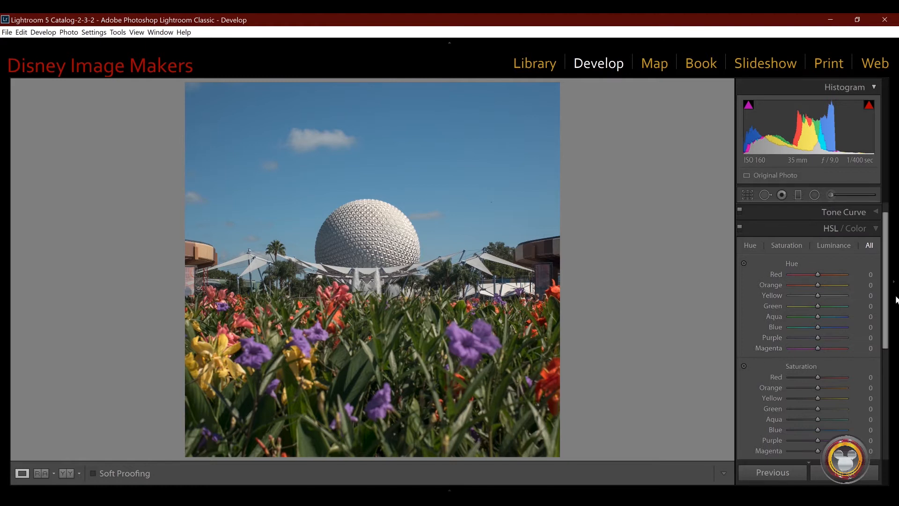
mouse_move(886, 297)
left_mouse_down()
mouse_move(888, 403)
mouse_move(889, 292)
left_mouse_up()
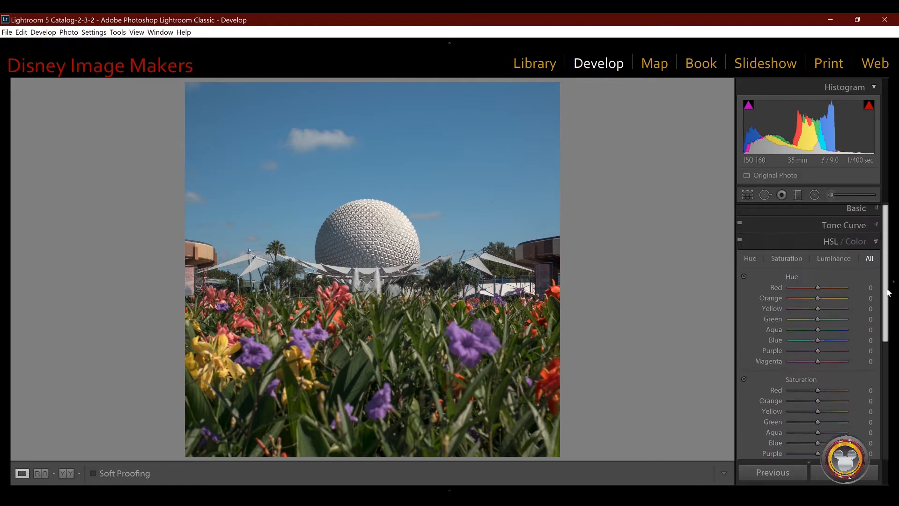
Convert the photo to the Black & White treatment and expand the B&W mix adjustments.
left_click(876, 211)
left_click(843, 228)
left_click_drag(883, 232, 884, 334)
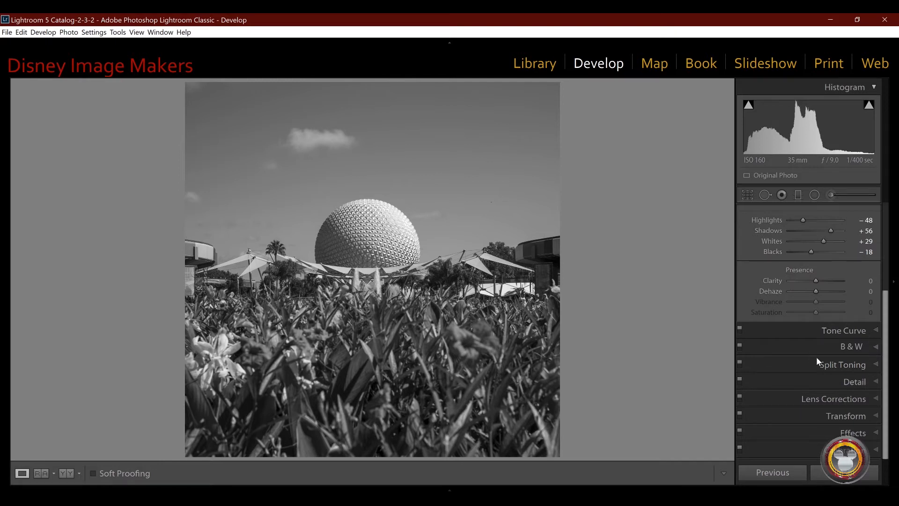
left_click(877, 347)
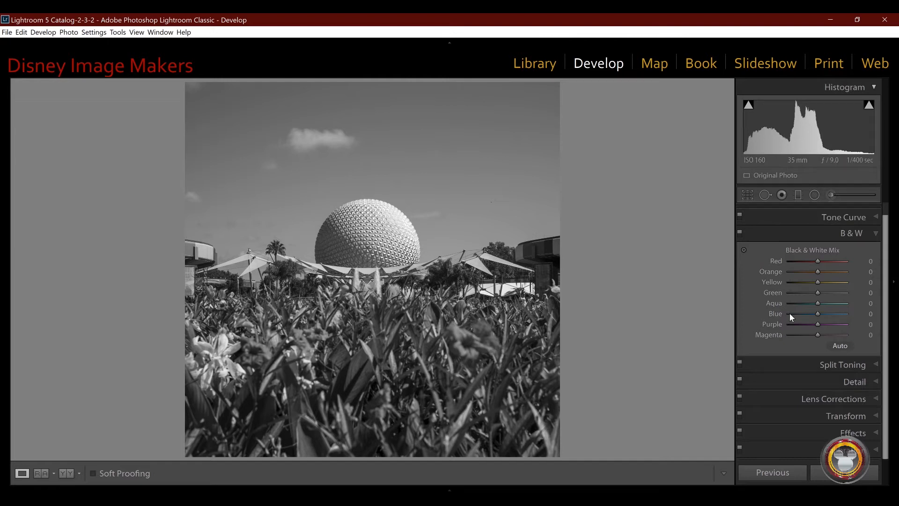
Try Red at +3 in the Black & White Mix and return the photo to the Color treatment.
mouse_move(819, 261)
left_mouse_down()
mouse_move(780, 260)
mouse_move(864, 266)
mouse_move(778, 269)
mouse_move(827, 271)
mouse_move(820, 270)
left_mouse_up()
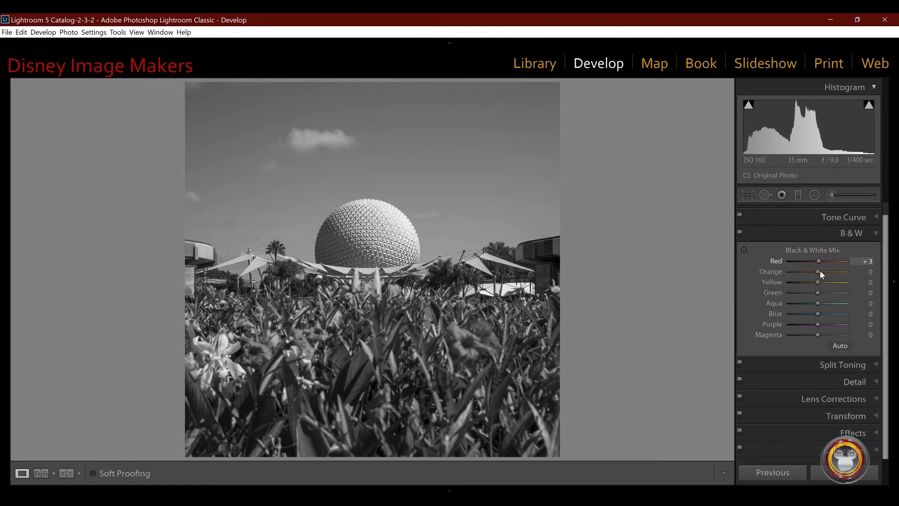
left_click(778, 260)
scroll(871, 216, "up", 1)
left_click(876, 213)
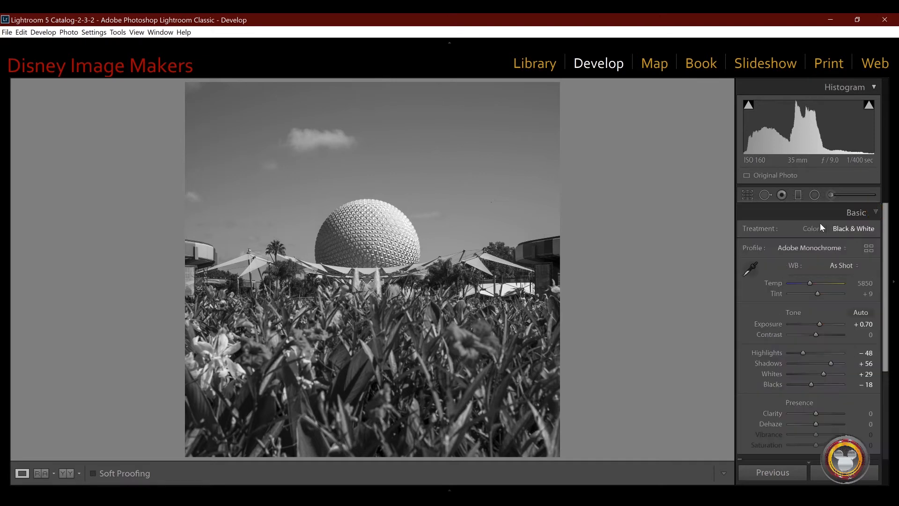
left_click(809, 228)
left_click(817, 211)
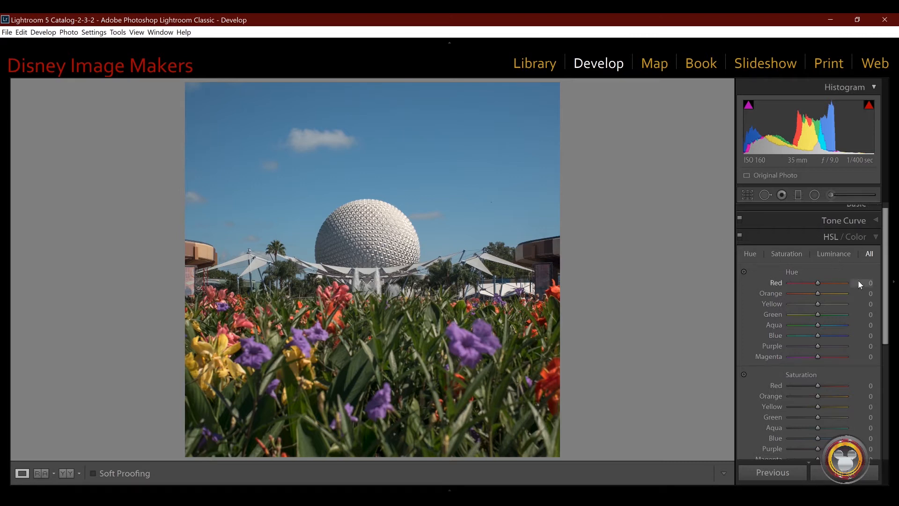
Examine the HSL adjustments for Hue, Saturation and Luminance, both separately and all together.
scroll(885, 284, "down", 10)
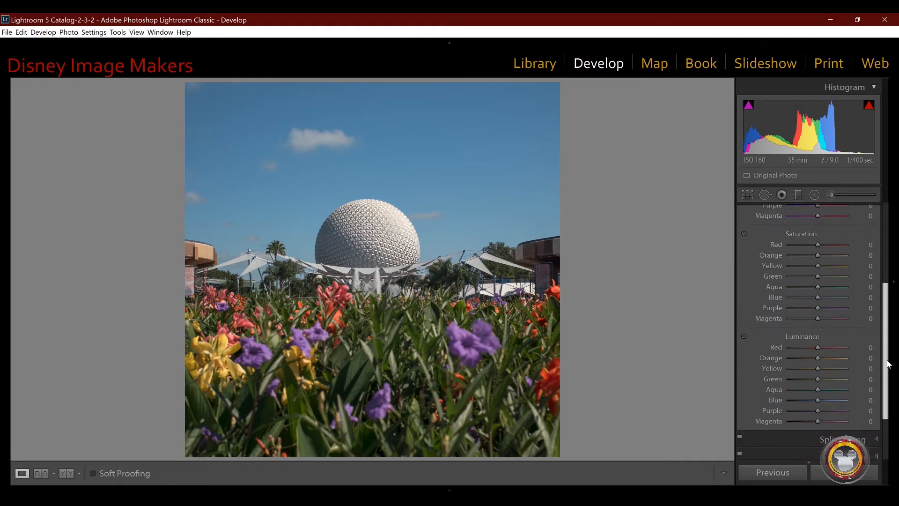
scroll(889, 328, "up", 7)
scroll(748, 214, "up", 2)
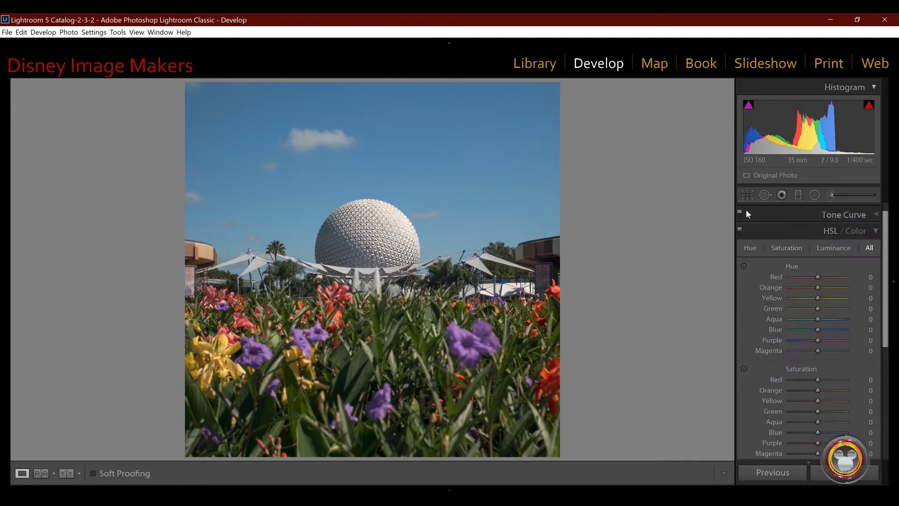
left_click(747, 248)
left_click(795, 251)
left_click(832, 251)
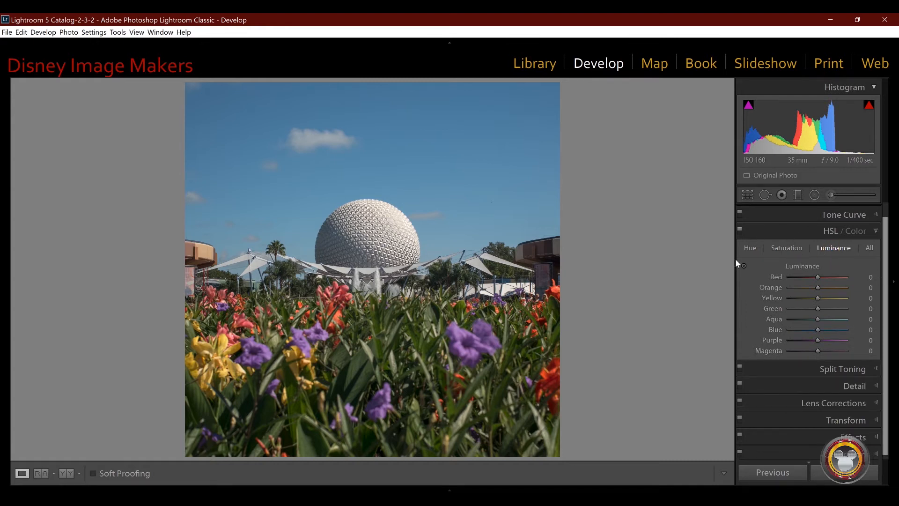
left_click(870, 248)
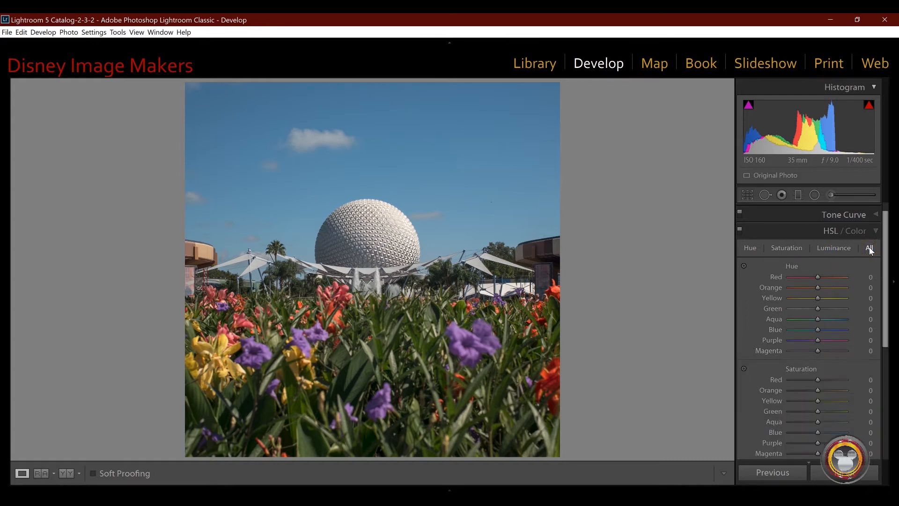
left_click_drag(887, 263, 889, 301)
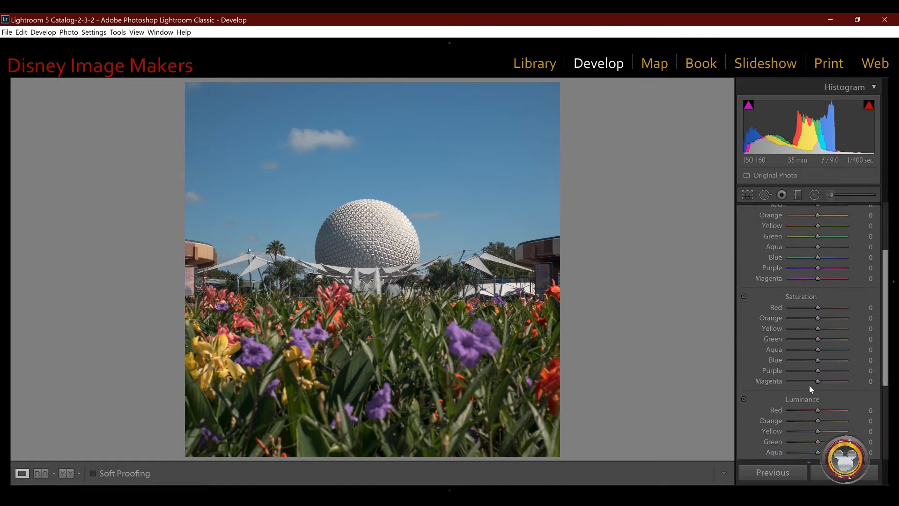
scroll(889, 305, "up", 3)
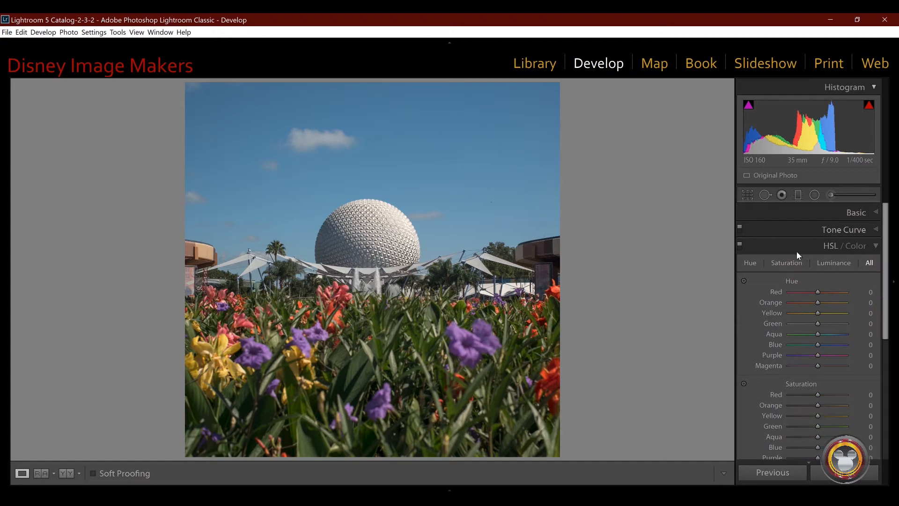
Show only the Hue adjustments, test Red at +100 and set it to +2.
left_click(749, 263)
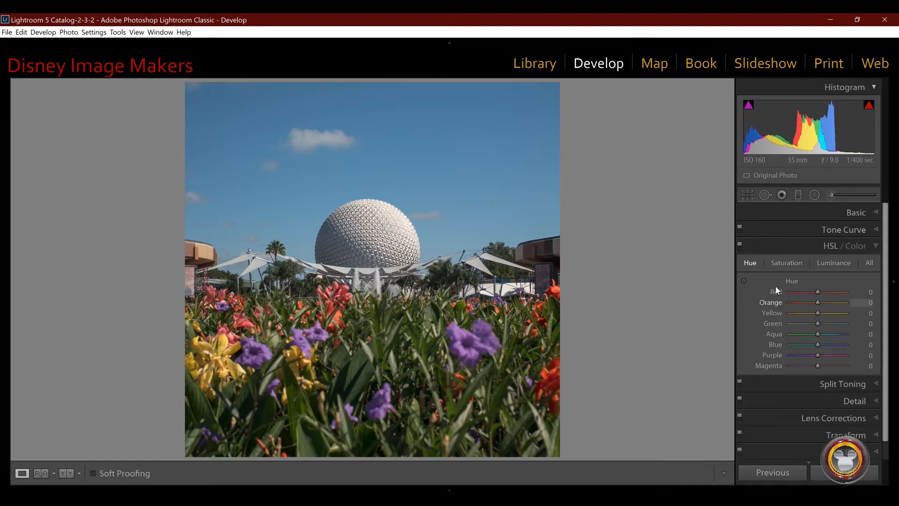
left_click_drag(818, 292, 855, 297)
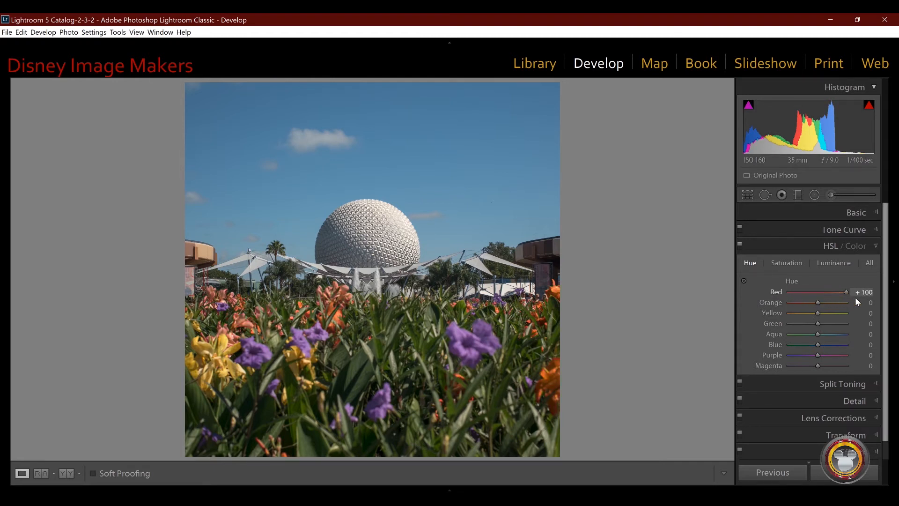
left_click_drag(856, 297, 819, 296)
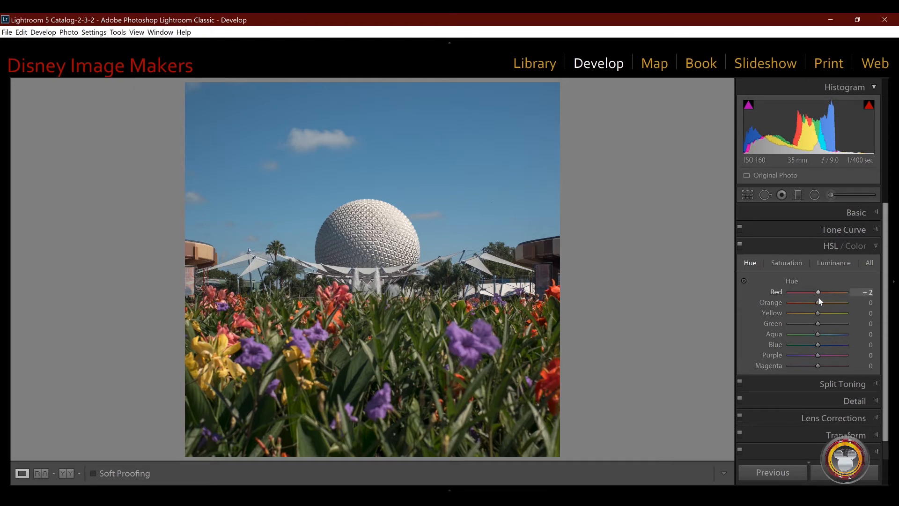
Test the Orange and Yellow hues at −100 and set Orange to −7 and Yellow to −2.
left_click_drag(819, 303, 769, 303)
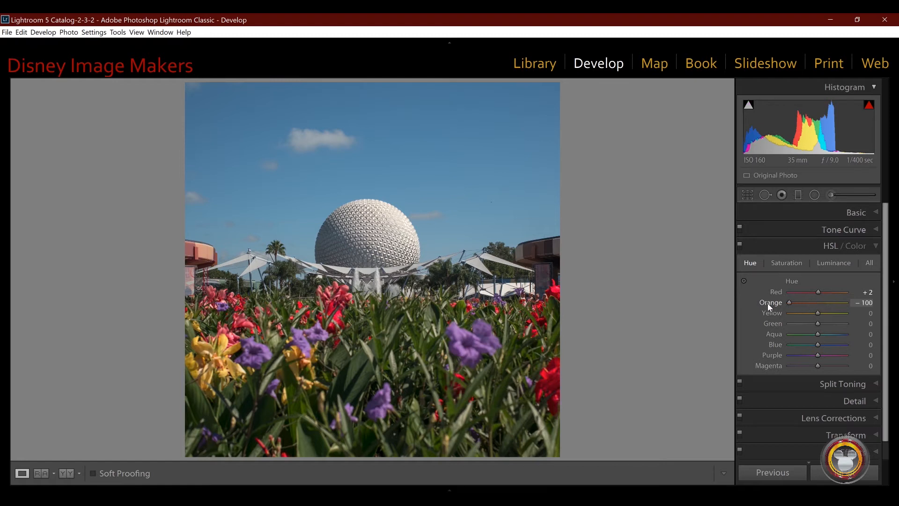
mouse_move(769, 303)
left_mouse_down()
mouse_move(855, 312)
mouse_move(773, 316)
left_mouse_up()
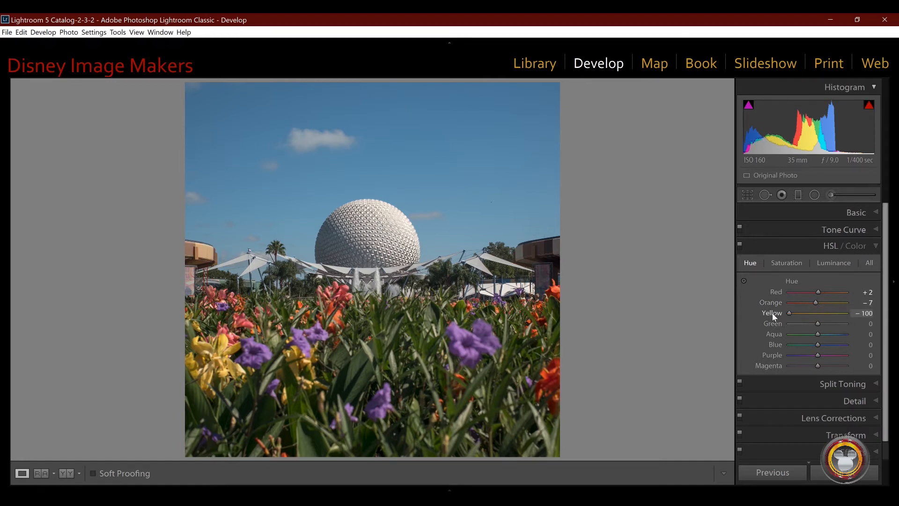
mouse_move(808, 317)
left_mouse_down()
mouse_move(843, 320)
mouse_move(783, 319)
mouse_move(828, 317)
mouse_move(811, 325)
mouse_move(842, 328)
mouse_move(796, 321)
mouse_move(826, 321)
mouse_move(816, 322)
left_mouse_up()
Test the Green hue at +100 and −100 on the foliage and set it to +30.
left_click_drag(822, 324, 863, 326)
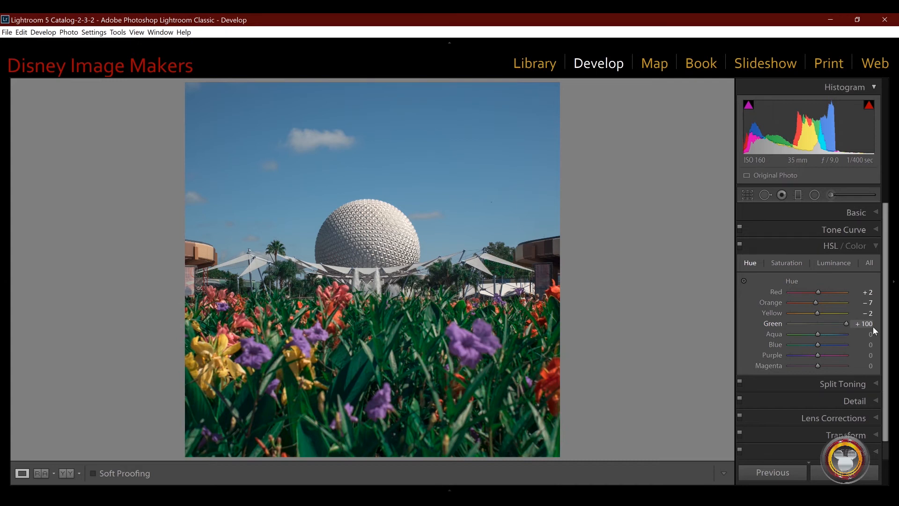
left_click_drag(855, 327, 784, 327)
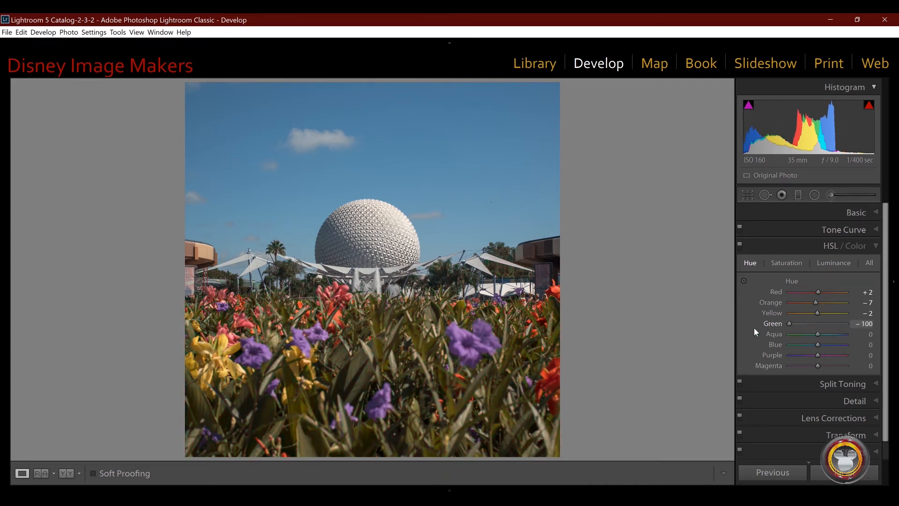
left_click_drag(790, 324, 824, 341)
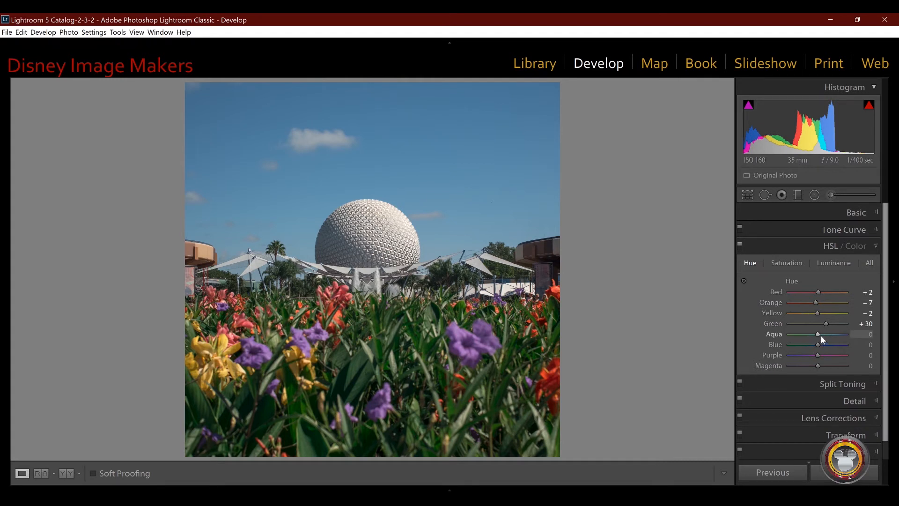
Try shifting the Aqua hue and the Blue hue to +100 and −100, and return both to 0.
left_click_drag(818, 334, 877, 349)
mouse_move(803, 335)
left_mouse_down()
mouse_move(767, 330)
mouse_move(817, 340)
left_mouse_up()
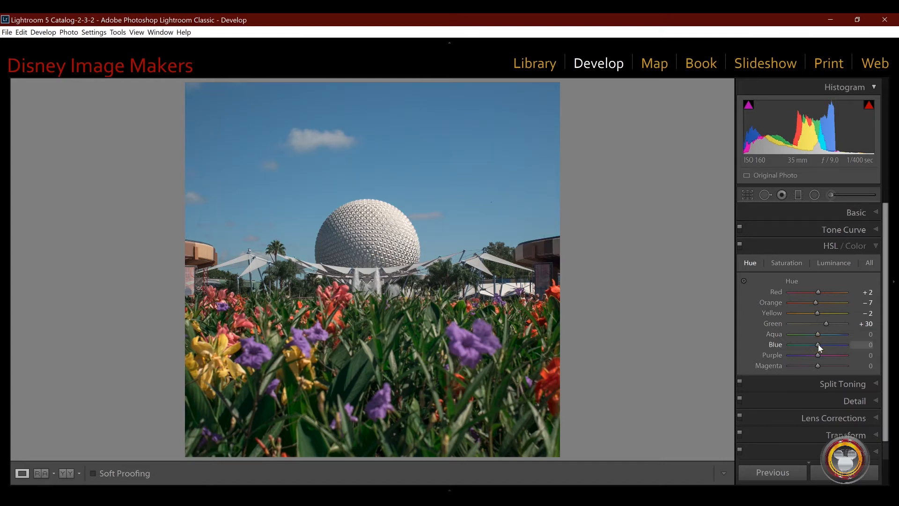
left_click_drag(819, 344, 851, 350)
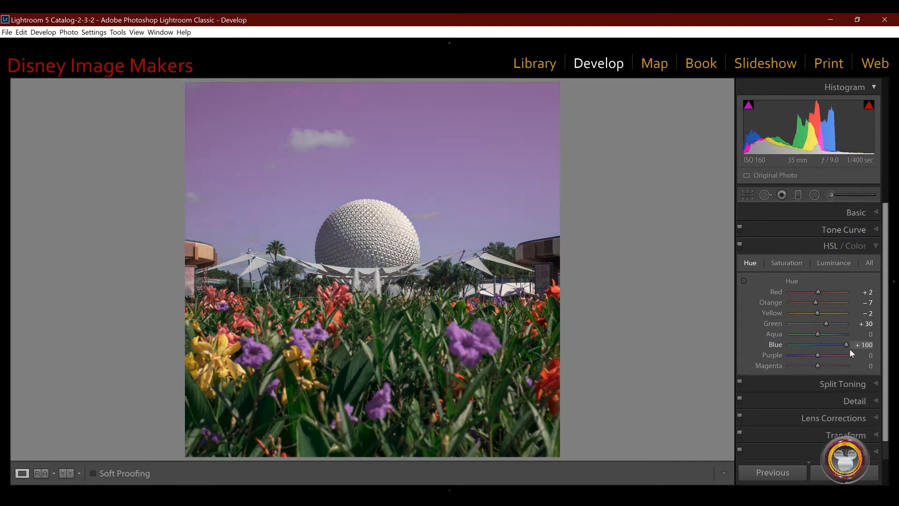
left_click_drag(849, 348, 788, 350)
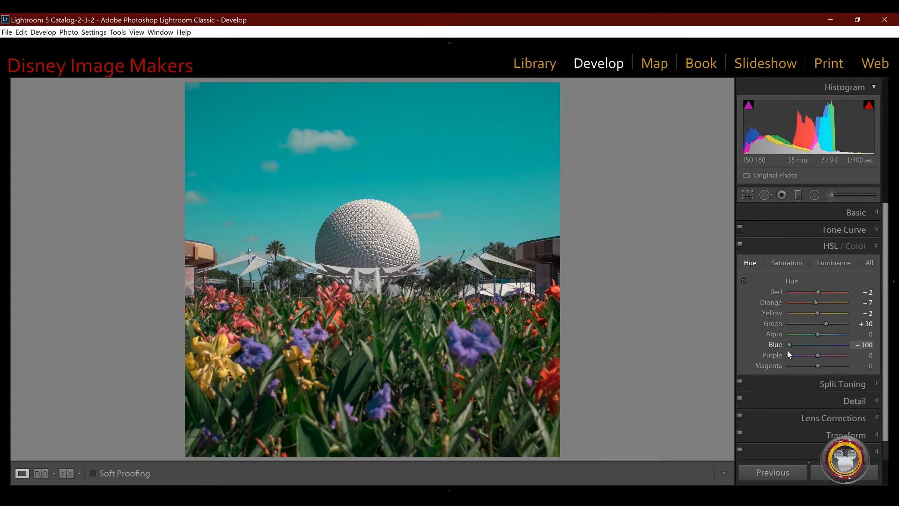
left_click_drag(792, 353, 818, 361)
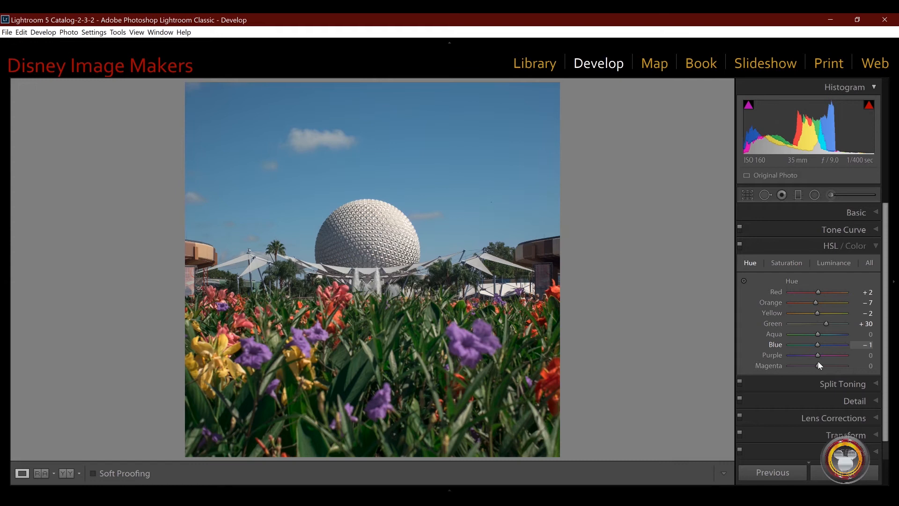
left_click_drag(818, 361, 819, 362)
left_click_drag(819, 361, 817, 361)
Try the Purple hue at −100 on the purple flowers and move it back.
left_click_drag(842, 366, 774, 369)
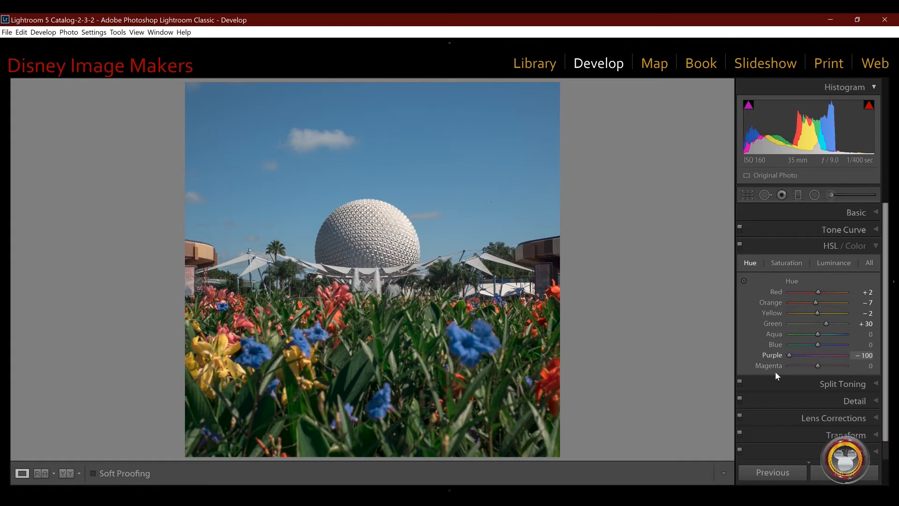
left_click_drag(846, 379, 816, 372)
Switch to the Saturation adjustments and set Red to −3 and Orange to −12.
left_click(787, 264)
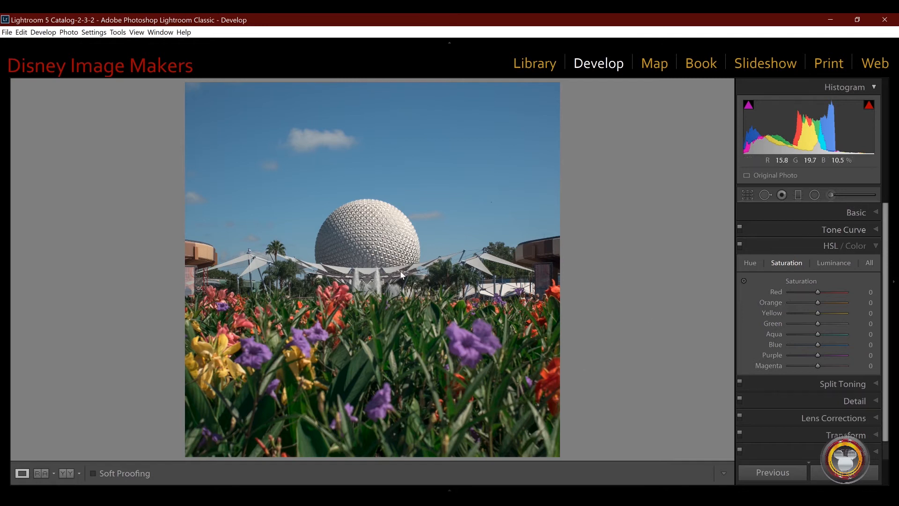
left_click_drag(818, 293, 853, 308)
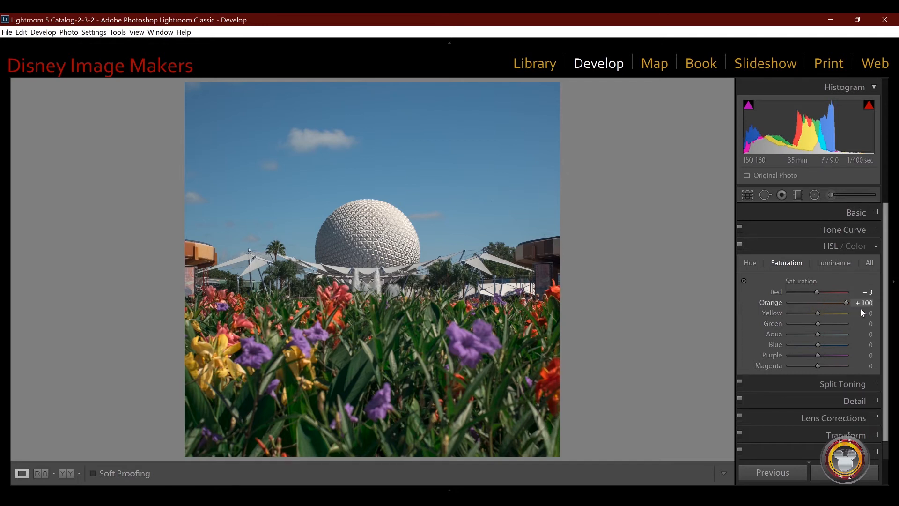
mouse_move(827, 310)
left_mouse_down()
mouse_move(788, 309)
mouse_move(815, 314)
left_mouse_up()
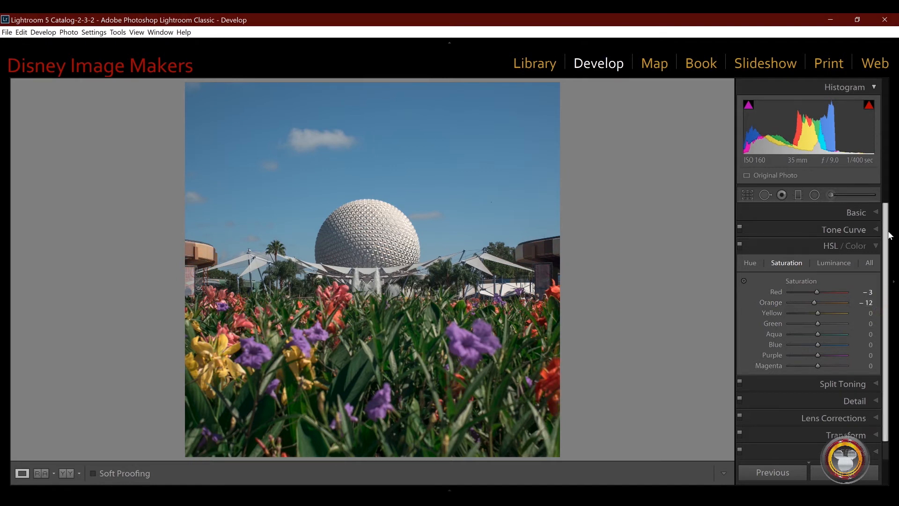
Try the overall Saturation, and set the HSL saturation of Red to +49, Orange to +61, Yellow to −15 and Green to +41.
left_click(875, 209)
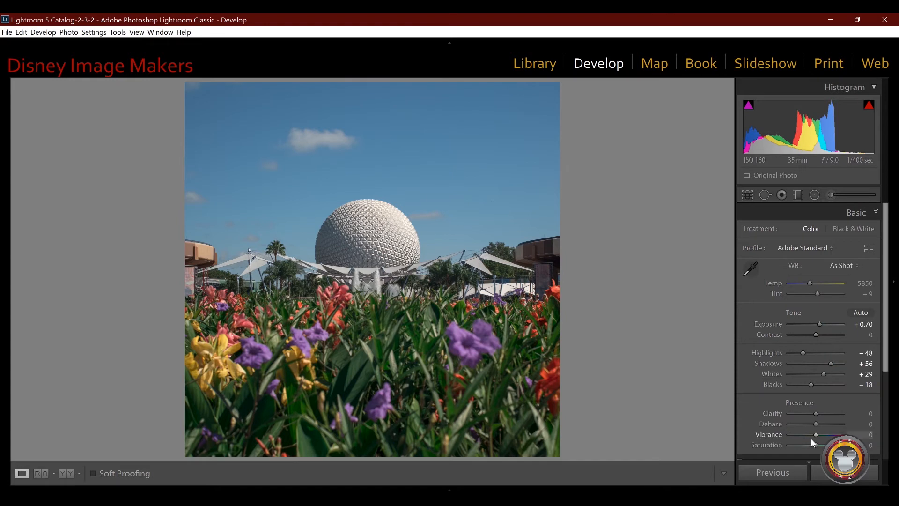
mouse_move(816, 447)
left_mouse_down()
mouse_move(842, 446)
mouse_move(817, 448)
left_mouse_up()
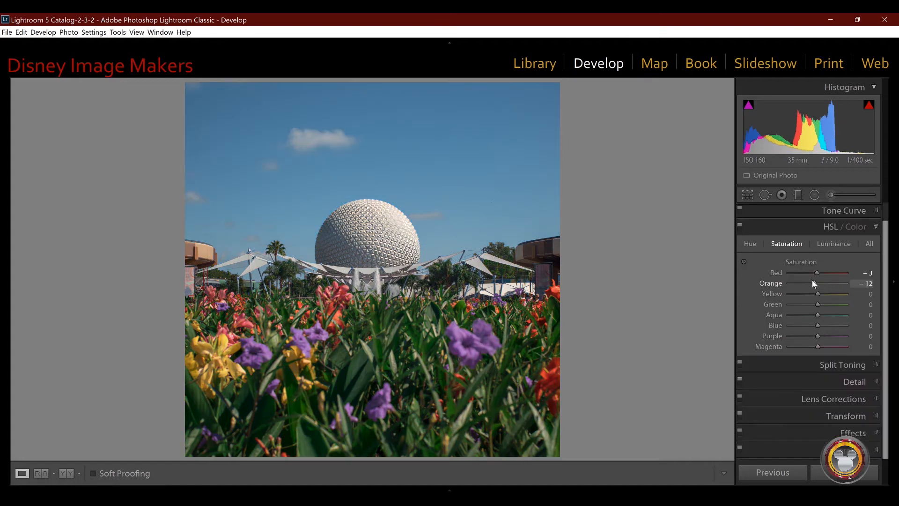
left_click_drag(814, 283, 830, 308)
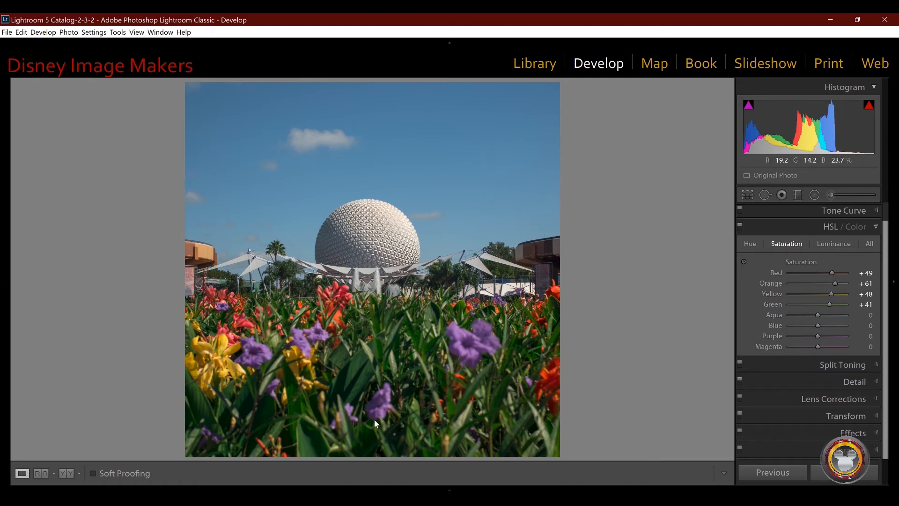
mouse_move(830, 294)
left_mouse_down()
mouse_move(778, 297)
mouse_move(817, 300)
left_mouse_up()
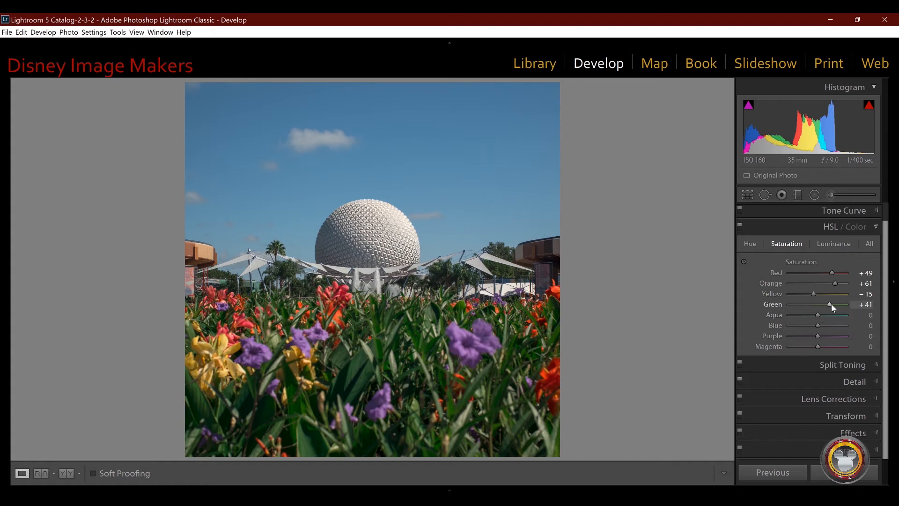
mouse_move(818, 336)
left_mouse_down()
mouse_move(796, 333)
mouse_move(847, 338)
mouse_move(819, 339)
left_mouse_up()
Switch to the Luminance adjustments, test Blue at −50 on the sky, and set Blue to −5 and Purple to −6.
left_click(827, 245)
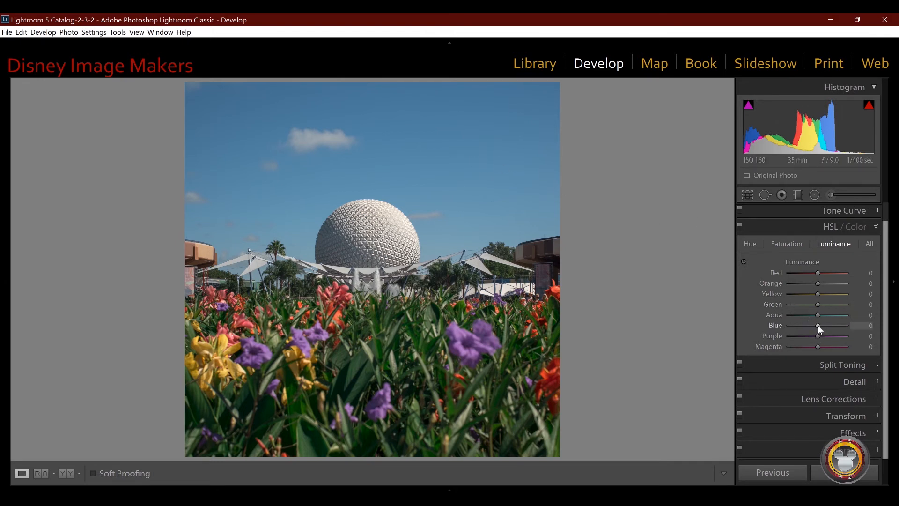
mouse_move(820, 329)
left_mouse_down()
mouse_move(784, 324)
mouse_move(804, 325)
left_mouse_up()
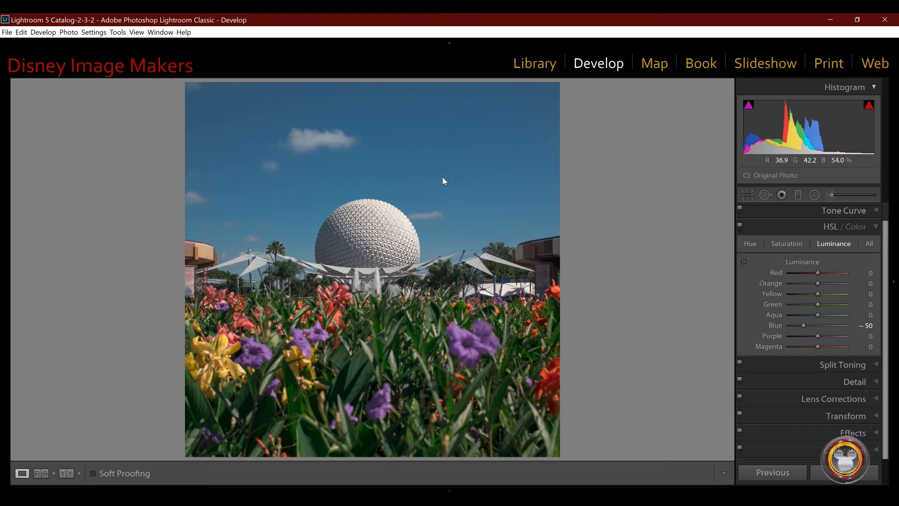
mouse_move(804, 330)
left_mouse_down()
mouse_move(838, 330)
mouse_move(790, 332)
mouse_move(837, 330)
mouse_move(793, 328)
mouse_move(817, 331)
left_mouse_up()
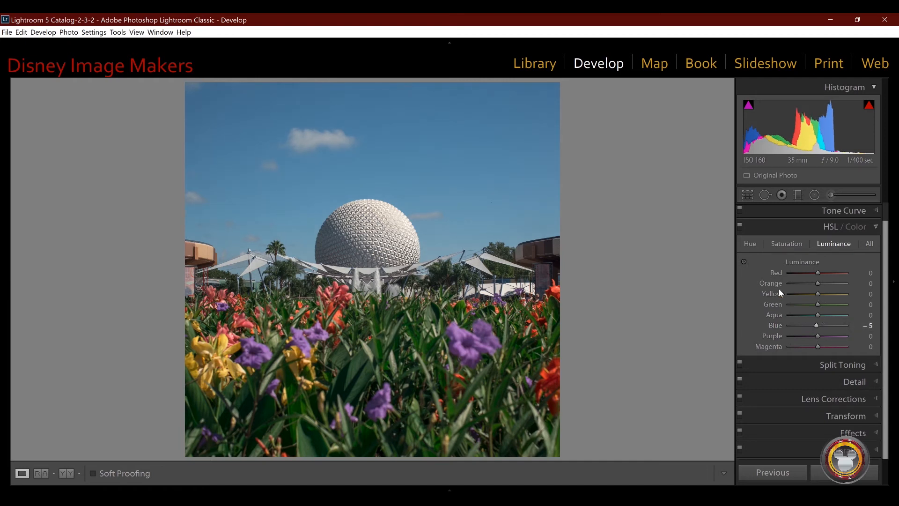
mouse_move(817, 336)
left_mouse_down()
mouse_move(842, 339)
mouse_move(800, 336)
mouse_move(818, 336)
left_mouse_up()
Set the luminance of Green to +70, Yellow to +82, Orange to +80 and Blue to −52, and compare before and after side by side.
left_click_drag(818, 304, 839, 305)
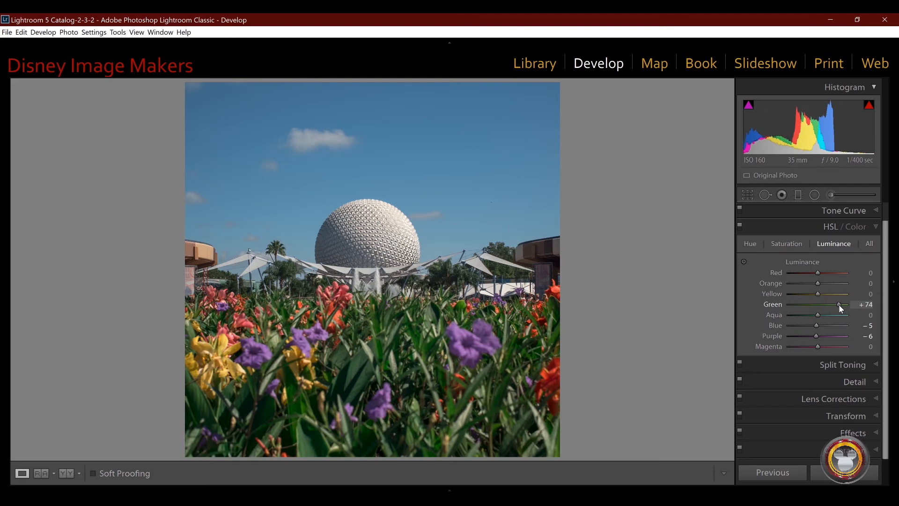
mouse_move(839, 304)
left_mouse_down()
mouse_move(794, 311)
mouse_move(842, 313)
left_mouse_up()
left_click_drag(845, 310, 844, 288)
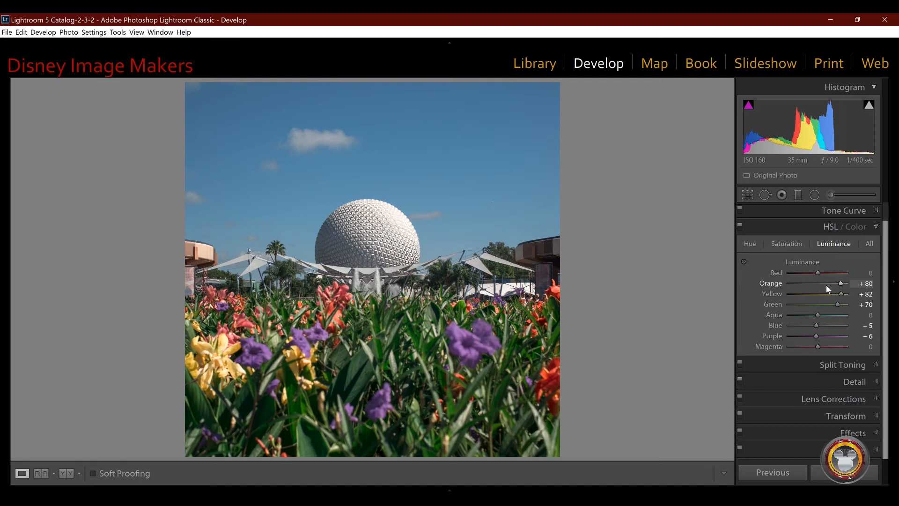
left_click_drag(816, 327, 802, 328)
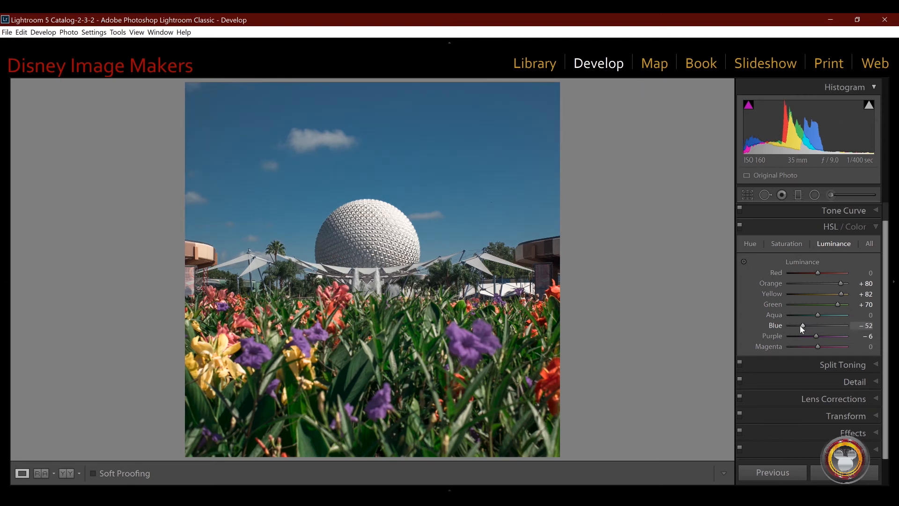
key("shift+y")
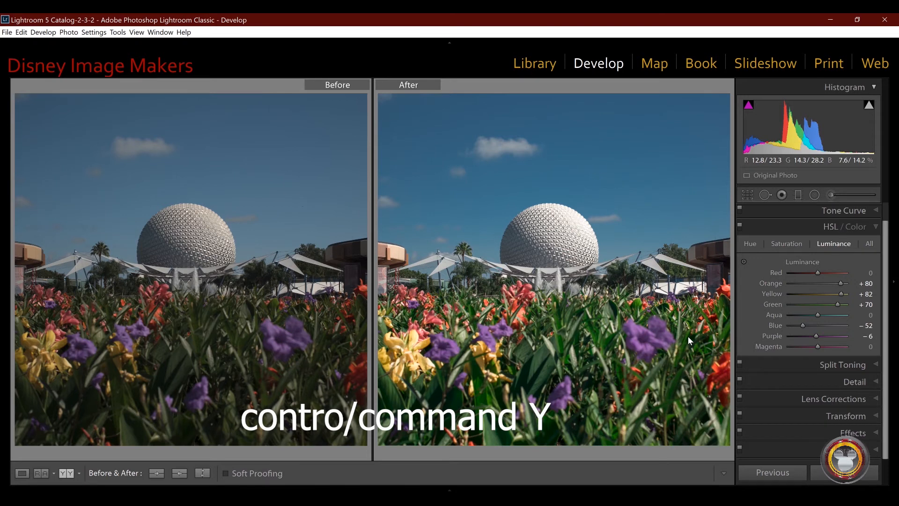
key("ctrl+y")
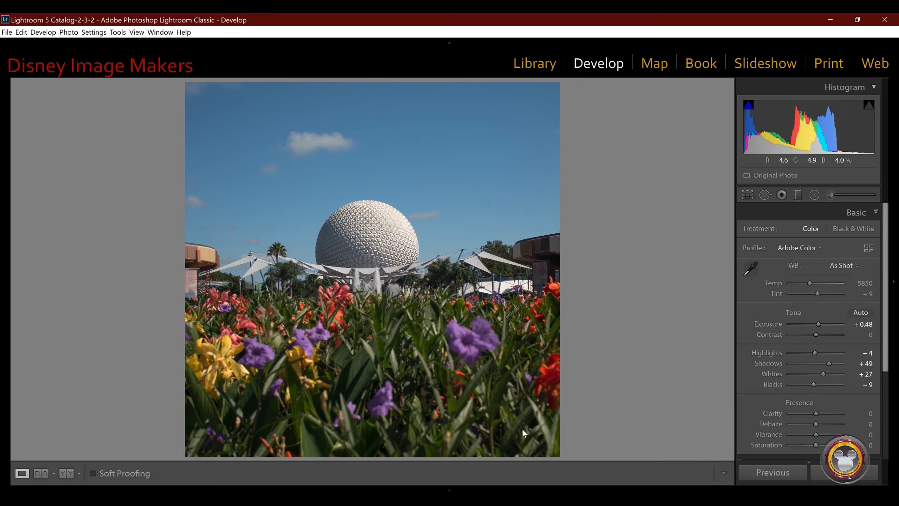
Convert the photo to Black & White and set Blue to −100 in the Black & White Mix.
left_click(846, 230)
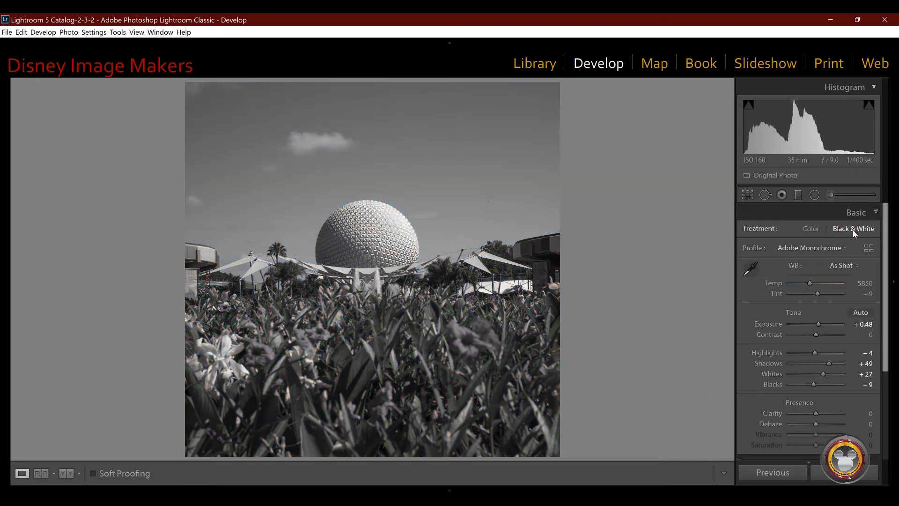
scroll(880, 330, "down", 4)
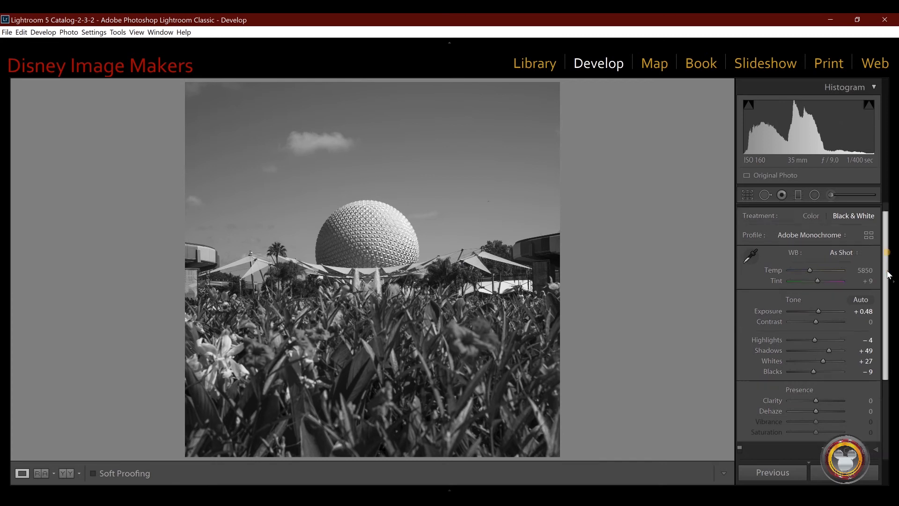
scroll(880, 331, "down", 1)
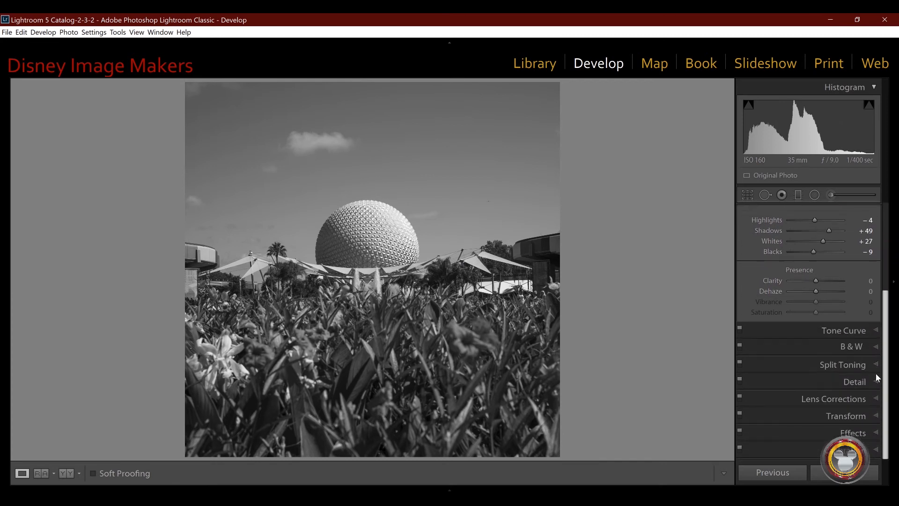
left_click(848, 349)
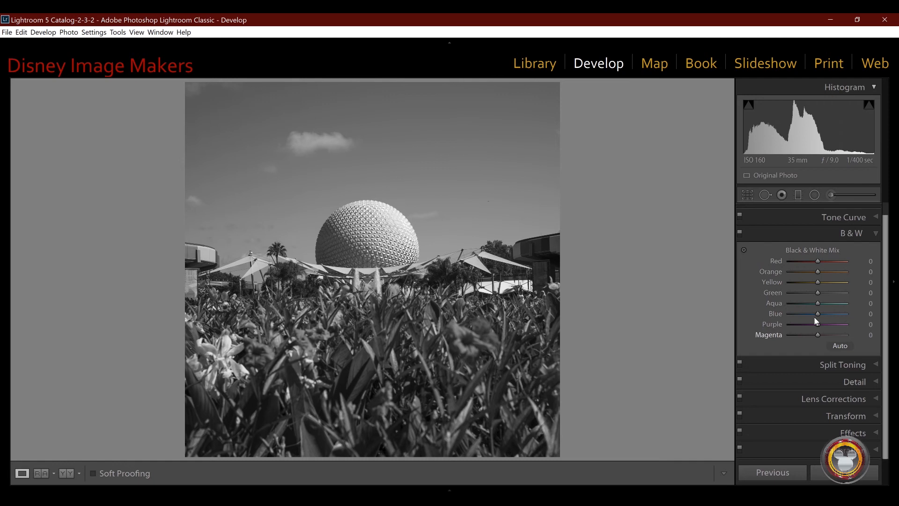
left_click_drag(818, 313, 783, 312)
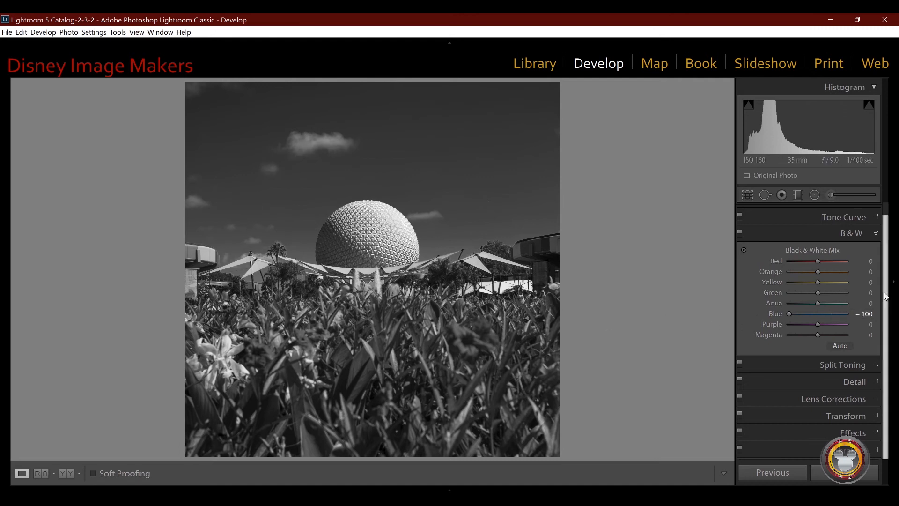
Raise the Shadows of the black-and-white photo to +68 in the Basic adjustments.
scroll(884, 240, "up", 1)
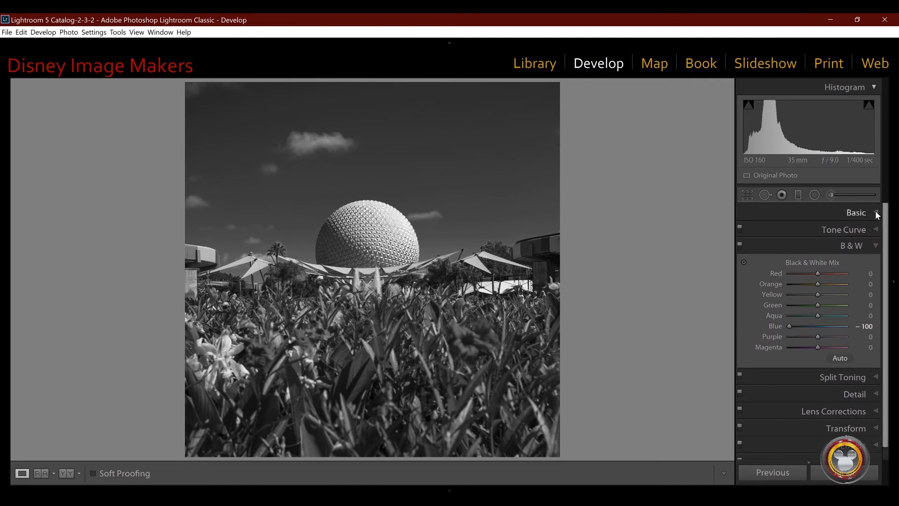
left_click(875, 211)
left_click_drag(827, 361, 831, 363)
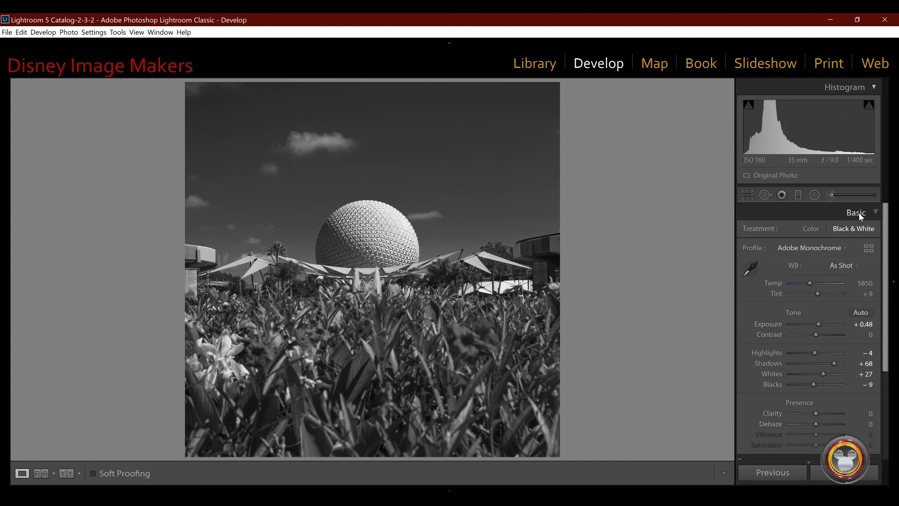
Set the Black & White Mix to Red +76, Orange +21, Yellow +47 and Green +59, and compare before and after.
left_click_drag(886, 253, 884, 342)
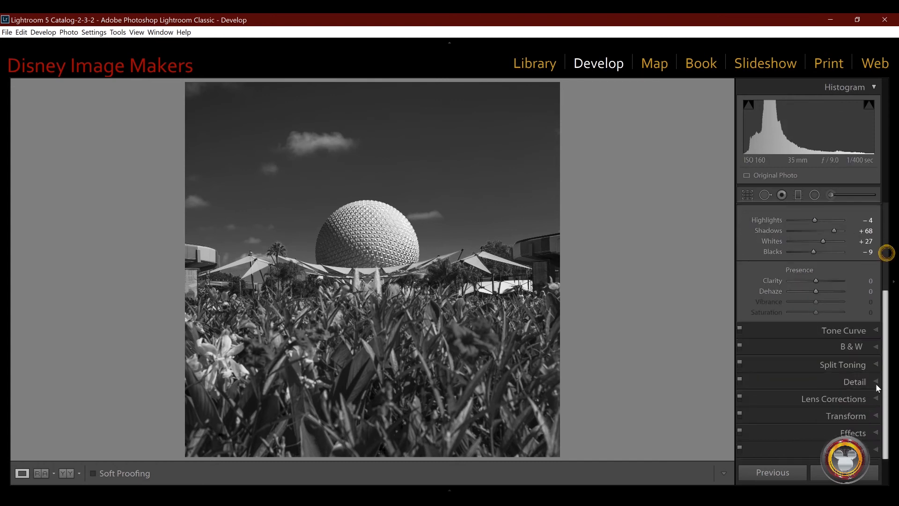
left_click(859, 346)
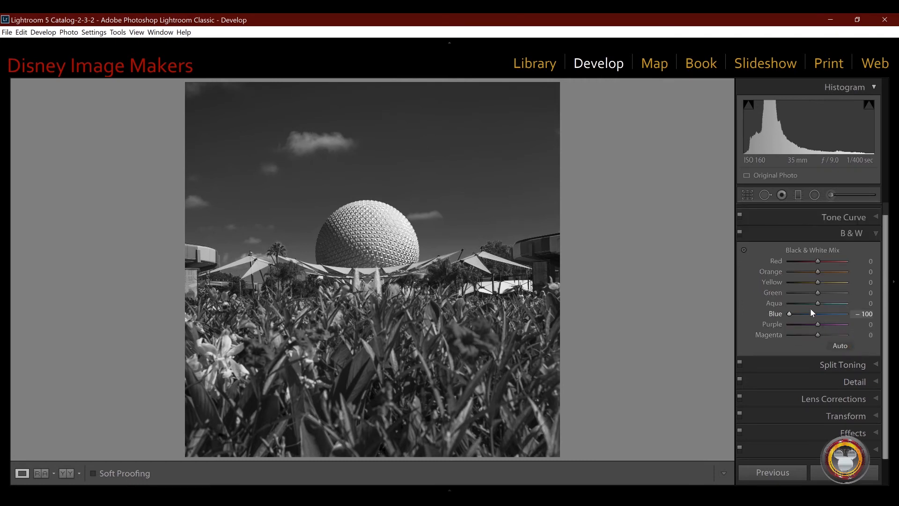
left_click_drag(820, 292, 836, 299)
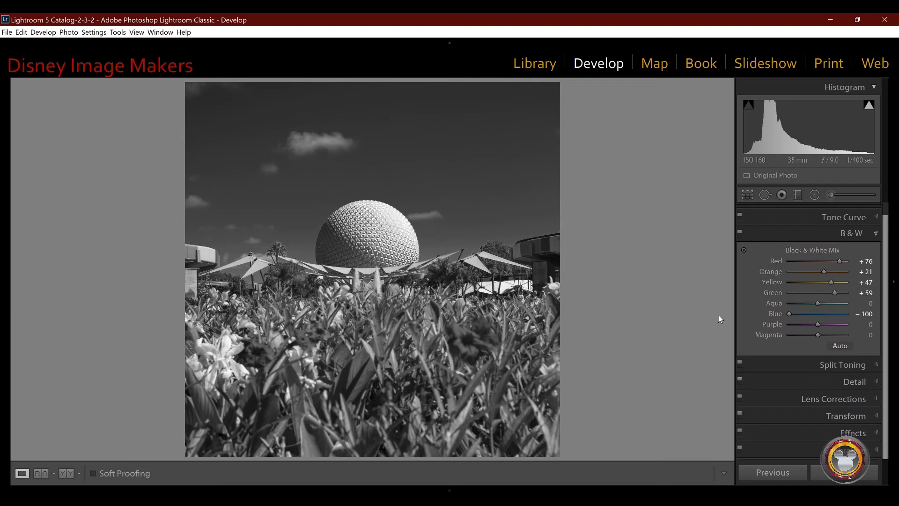
key("shift+y")
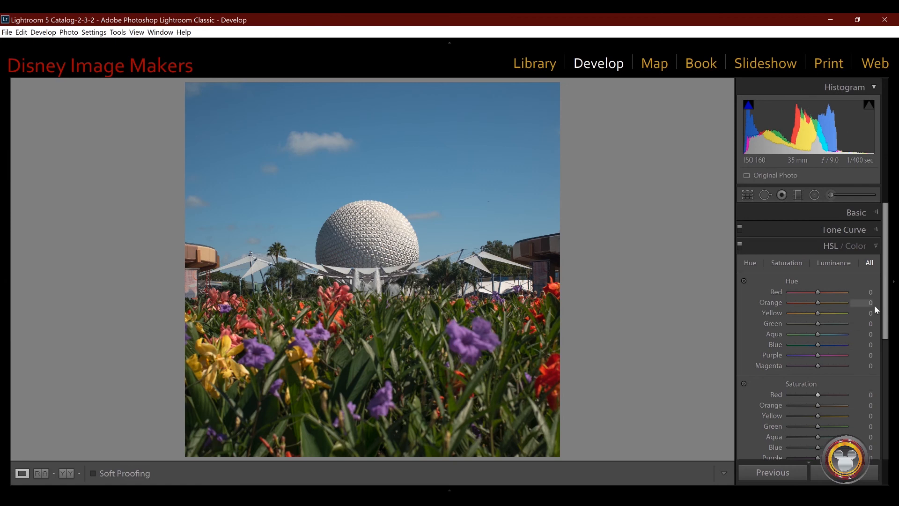
Review all HSL adjustments of the color photo and try shifting the sky's hue to Aqua +13 and Blue +21 with the targeted adjustment tool.
scroll(802, 258, "down", 6)
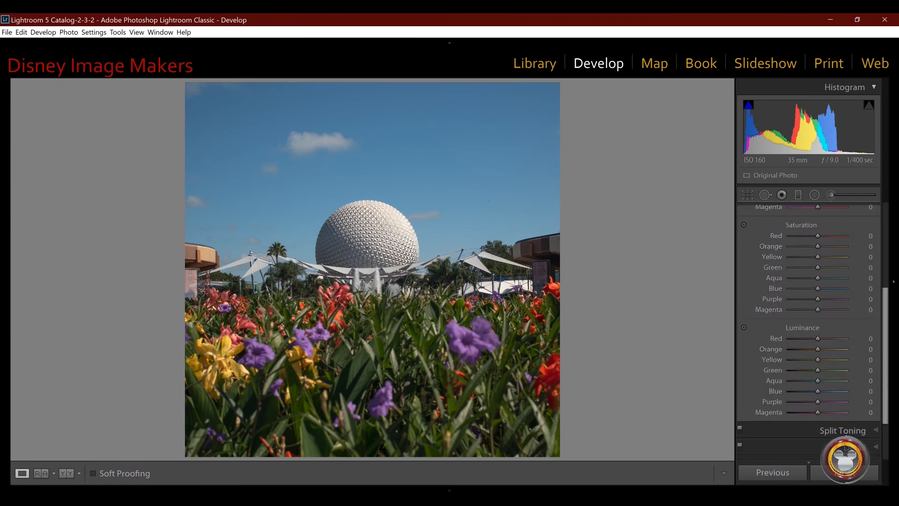
left_click_drag(886, 343, 887, 289)
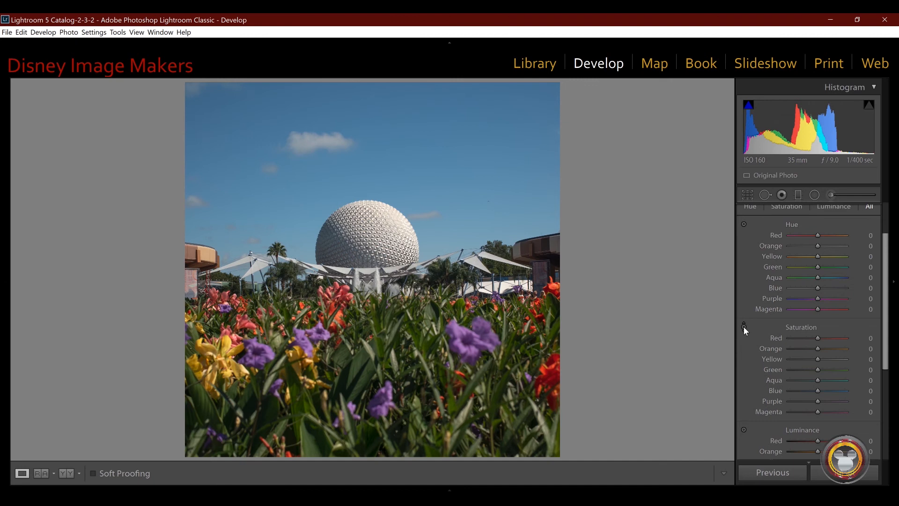
left_click(744, 224)
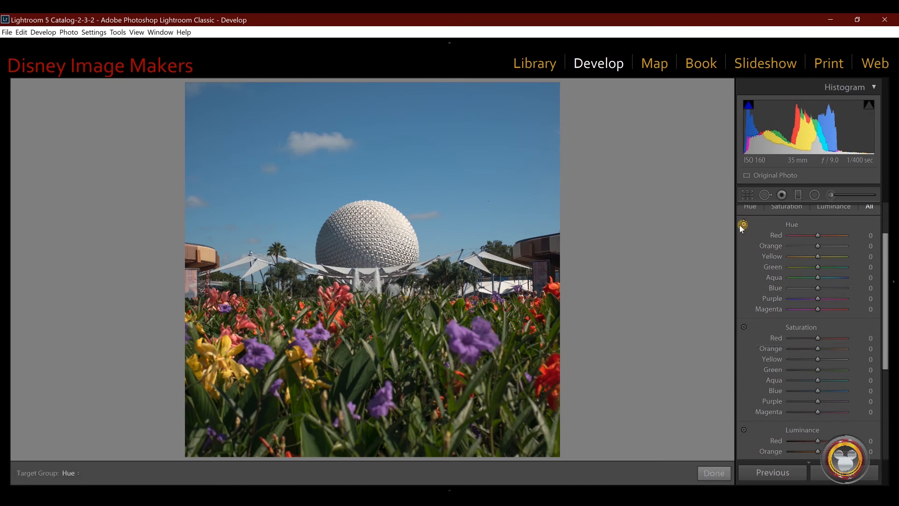
left_click_drag(467, 235, 490, 175)
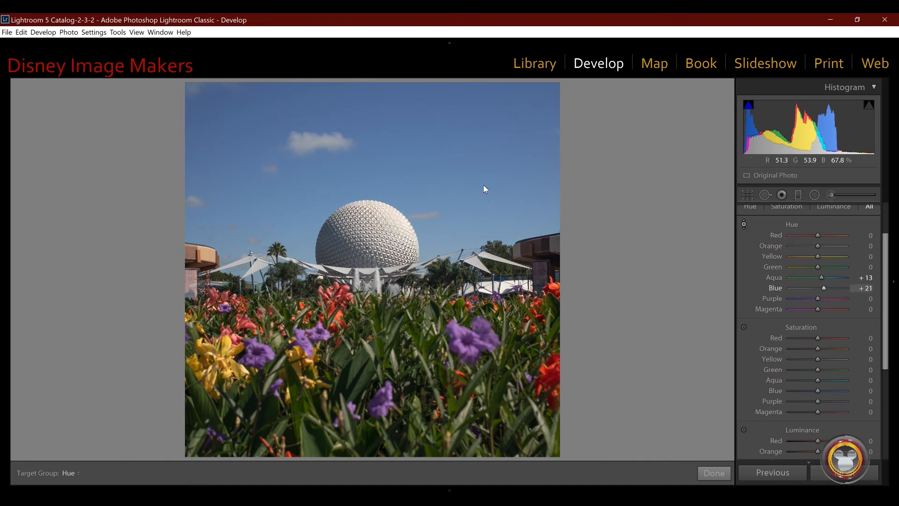
left_click_drag(462, 190, 465, 154)
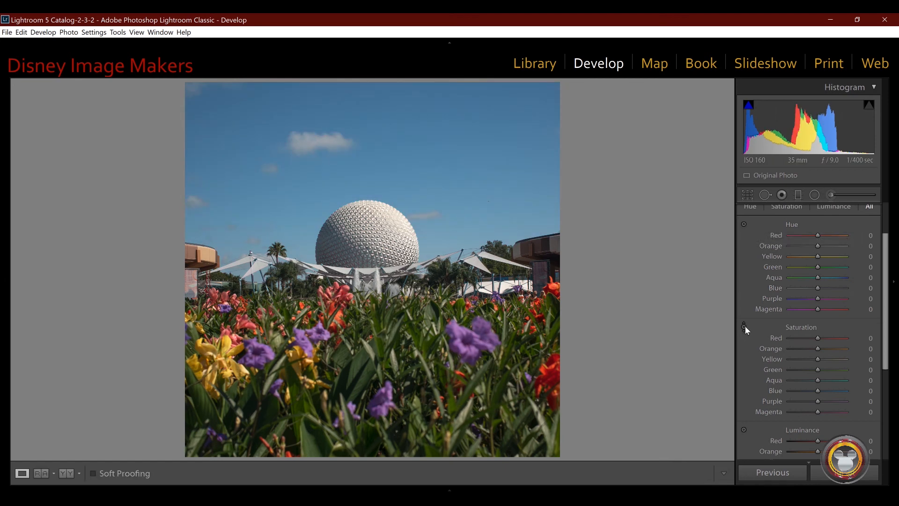
Try desaturating the foliage to Yellow −86 and Green −100 with the Saturation targeted adjustment tool, and bring the color back.
left_click(744, 326)
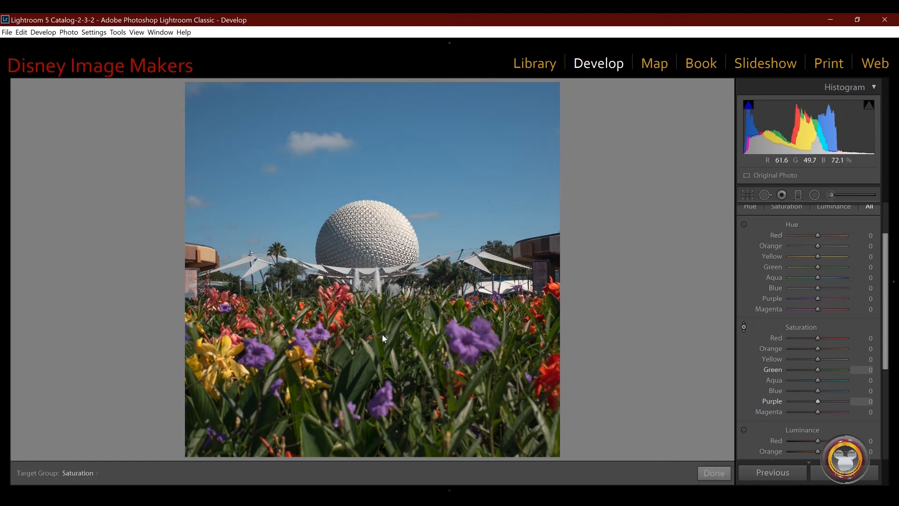
left_click(373, 350)
left_click_drag(373, 353, 362, 431)
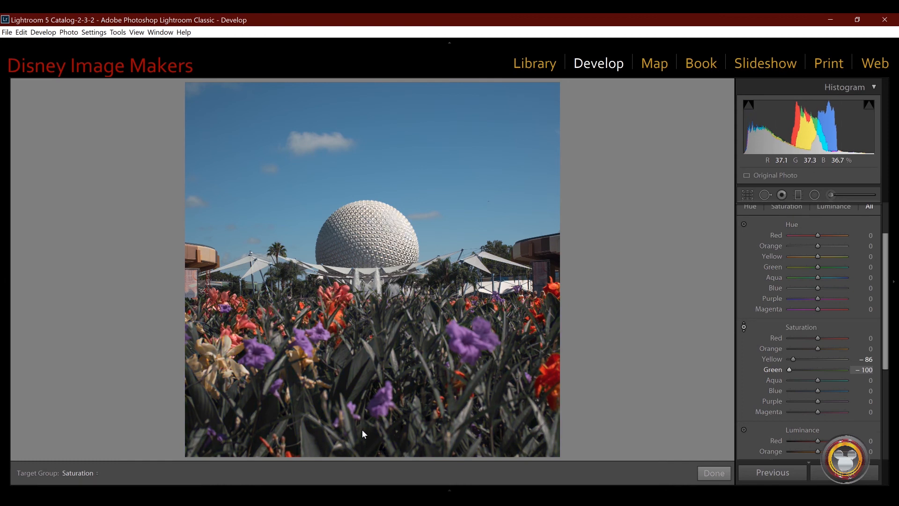
left_click_drag(367, 420, 394, 335)
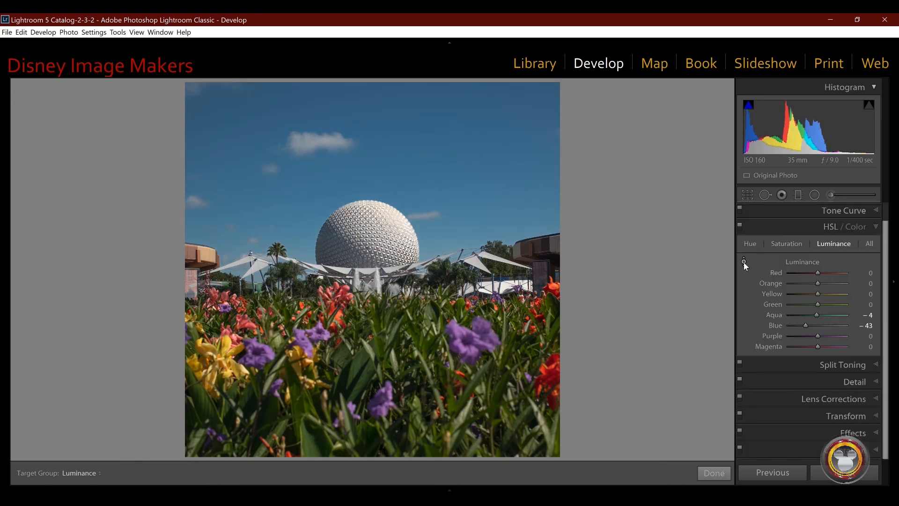
With the Luminance targeted adjustment tool, darken the sky to Aqua −8 and Blue −53 and brighten the foliage to Yellow +88 and Green +100.
left_click(744, 261)
mouse_move(487, 167)
left_mouse_down()
mouse_move(487, 195)
mouse_move(497, 143)
mouse_move(492, 184)
left_mouse_up()
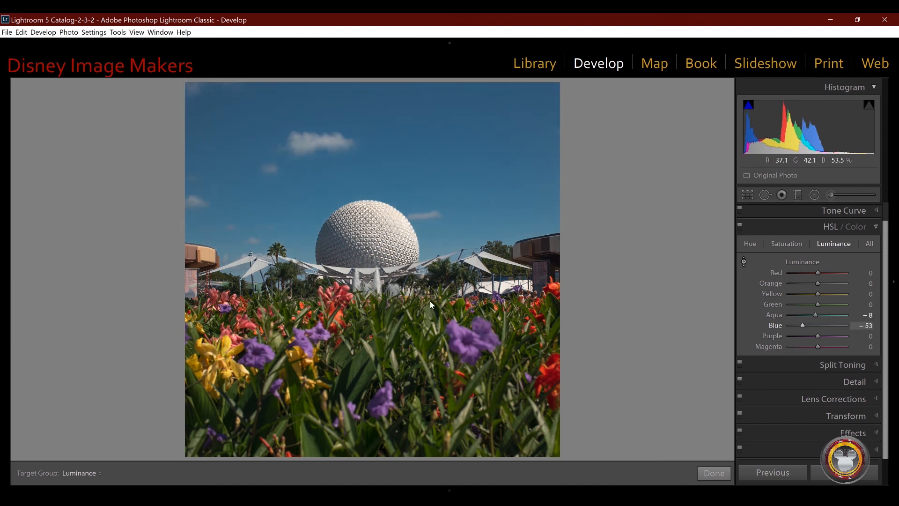
left_click_drag(411, 344, 426, 285)
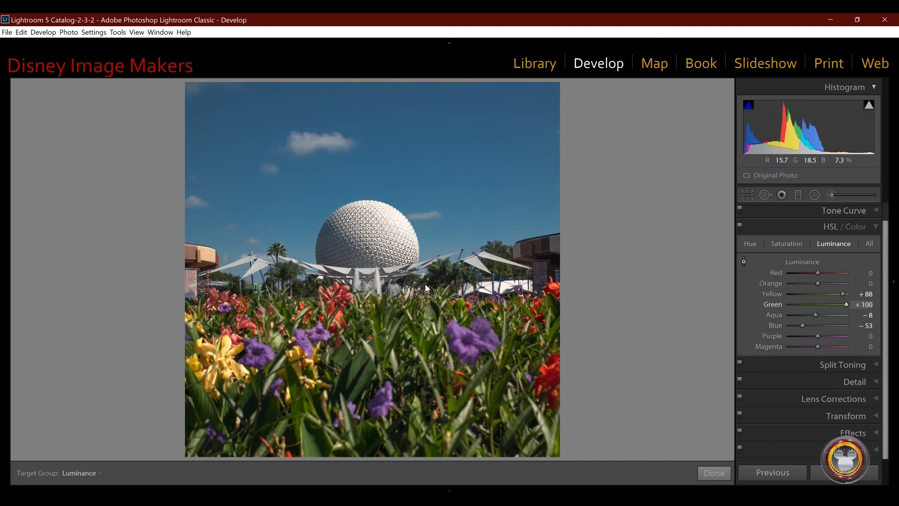
Brighten the purple flowers to Blue −31 and Purple +82 luminance, and adjust the brown building beside the sphere to Red +3, Orange −24, Yellow +95.
left_click_drag(464, 338, 378, 335)
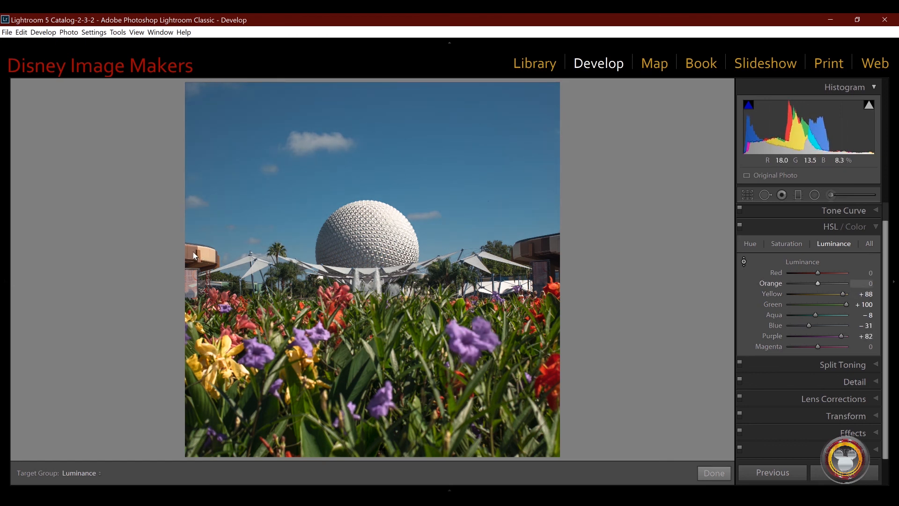
left_click_drag(186, 246, 217, 211)
left_click_drag(187, 258, 203, 241)
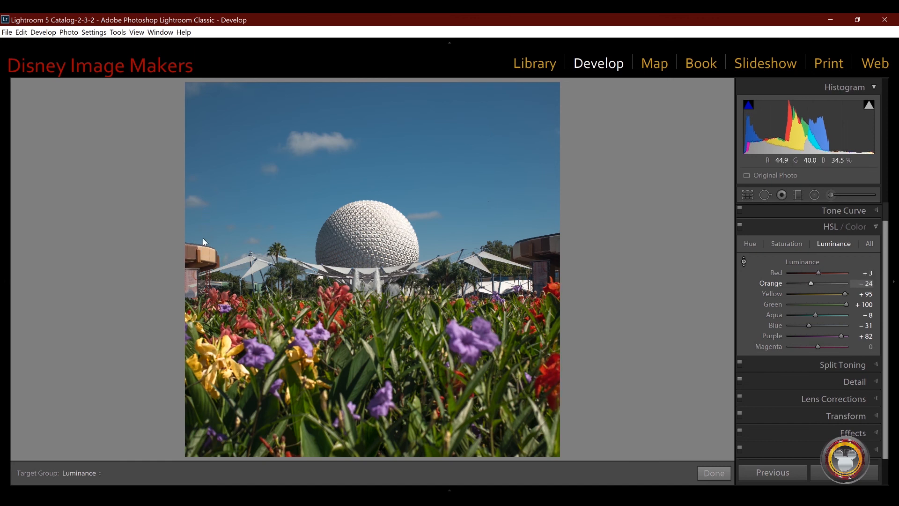